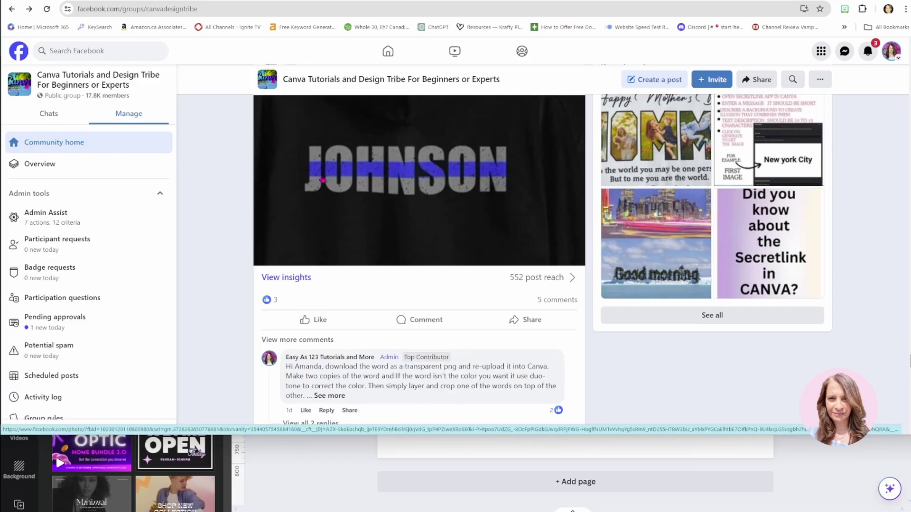
Switch from the Facebook group post to the Canva tab with the blank design.
key(alt+Tab)
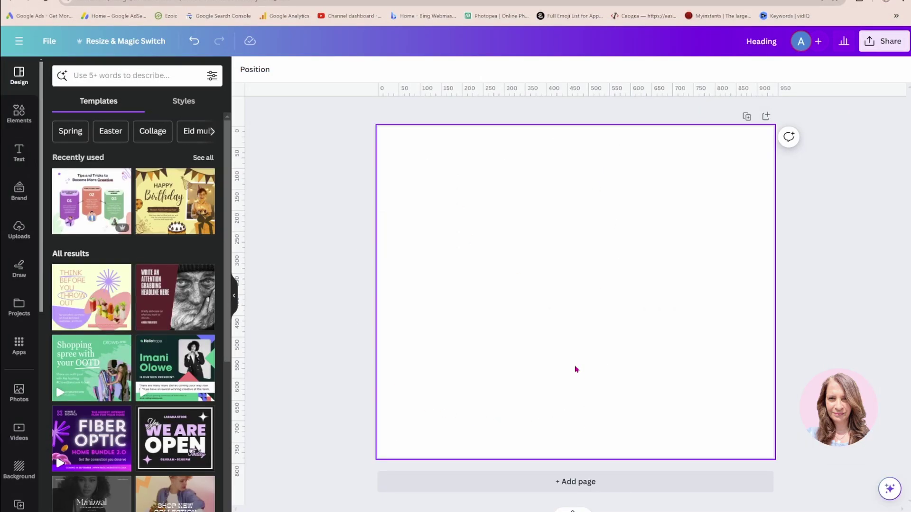
Add a heading text box from the Text panel and enlarge it.
click(20, 159)
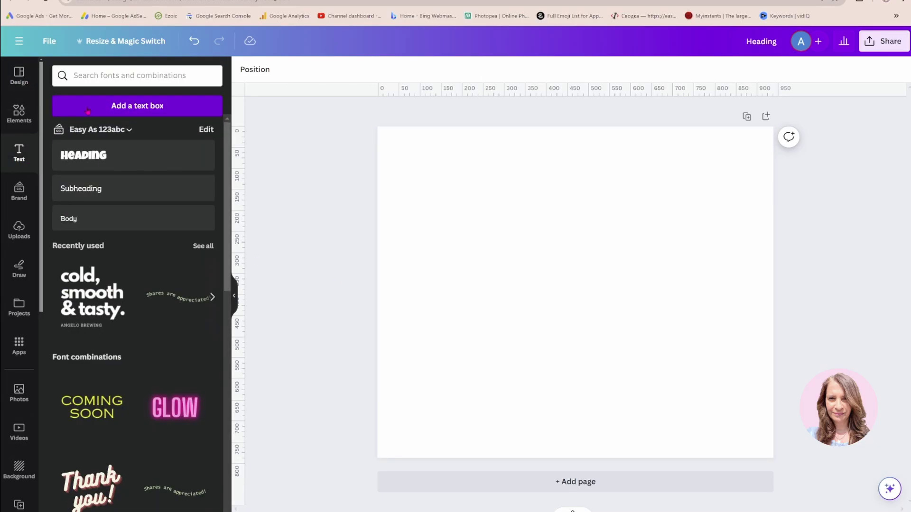
click(85, 155)
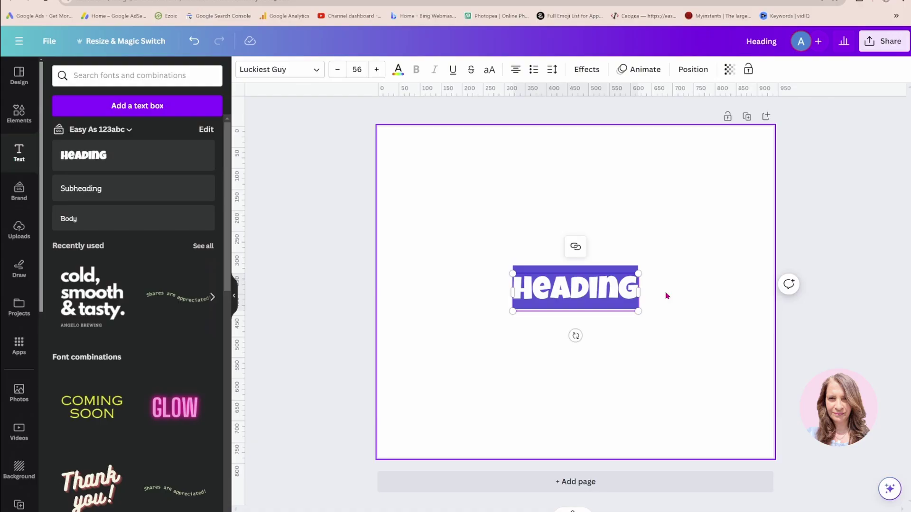
drag(638, 274, 723, 247)
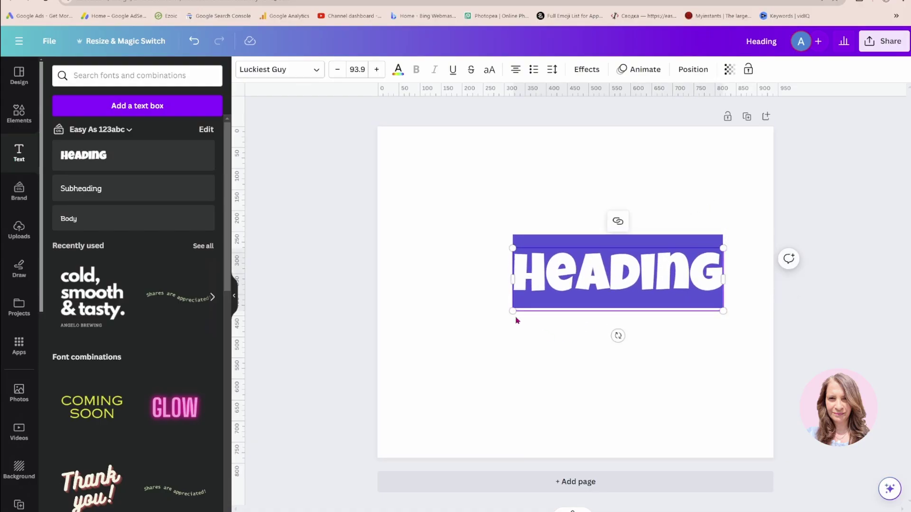
drag(513, 312, 429, 375)
drag(722, 249, 738, 237)
click(559, 179)
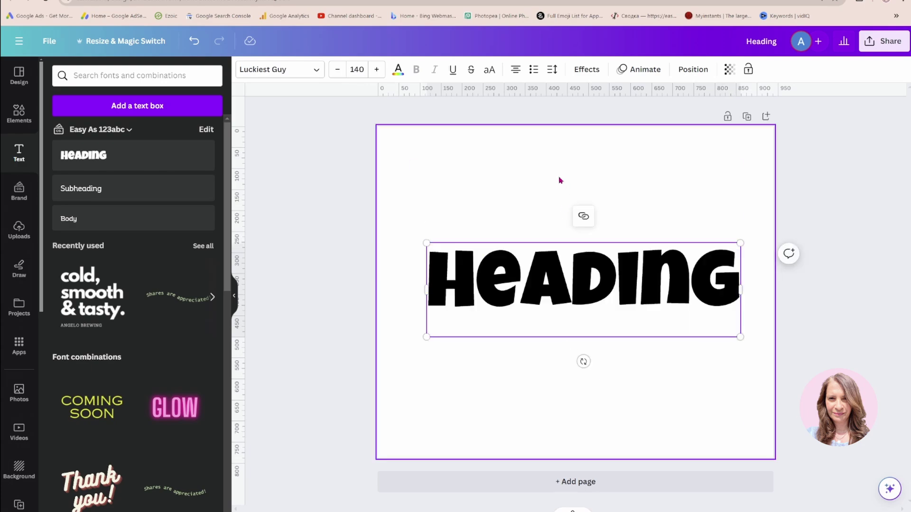
Replace the heading text with ITALY, enlarge it to size 247 and centre it.
click(528, 287)
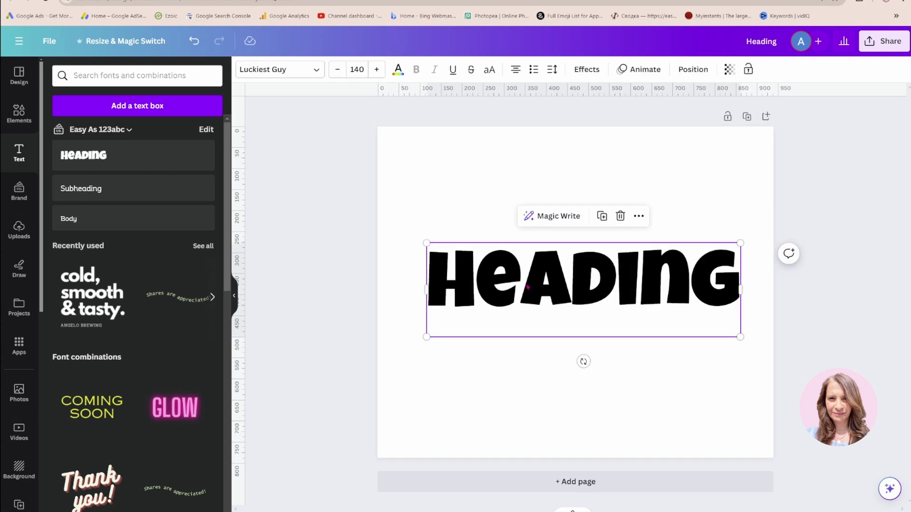
click(525, 283)
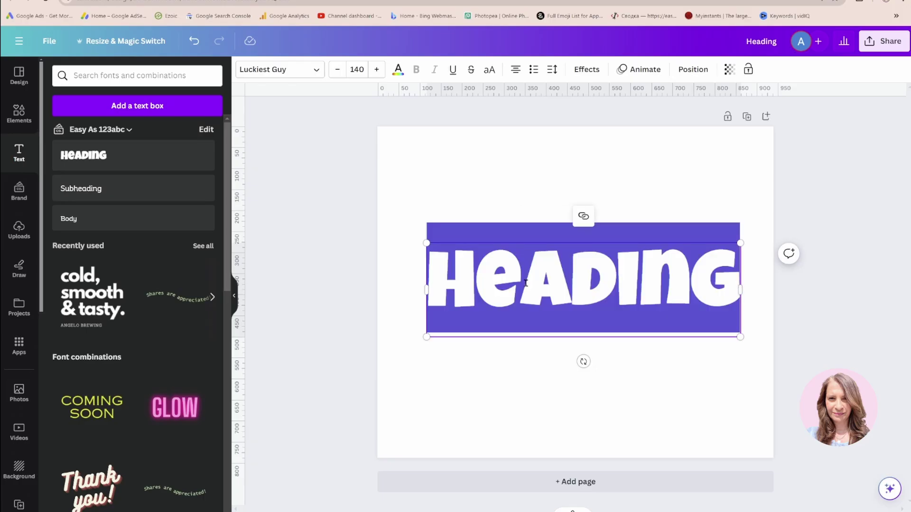
text(ITALY)
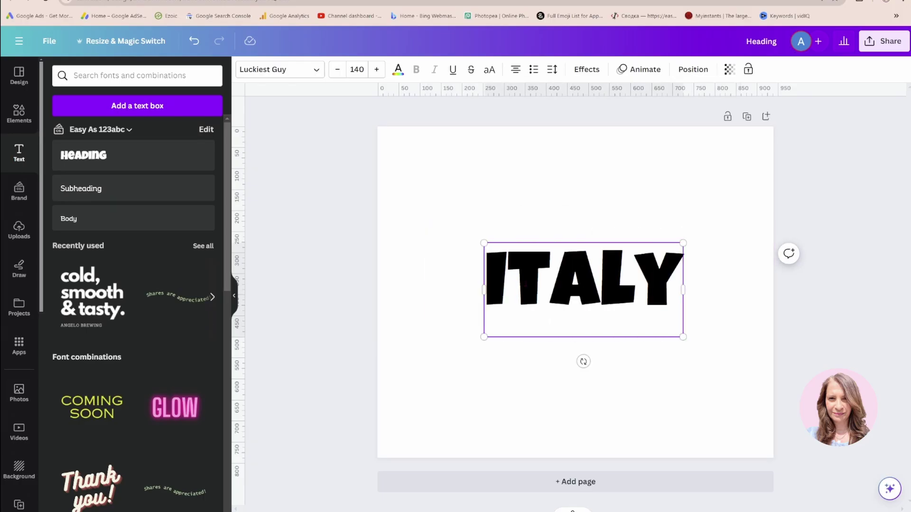
drag(484, 243, 403, 205)
drag(682, 337, 744, 390)
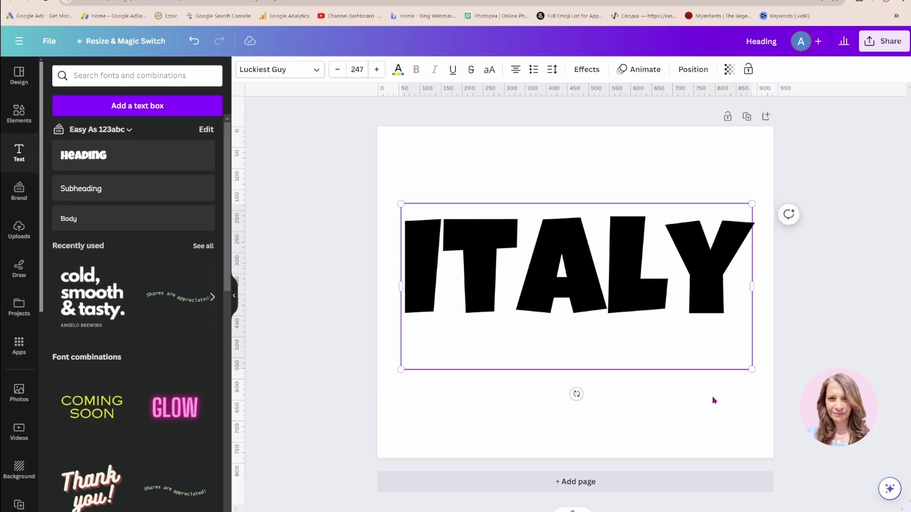
click(584, 167)
click(606, 240)
drag(606, 240, 607, 256)
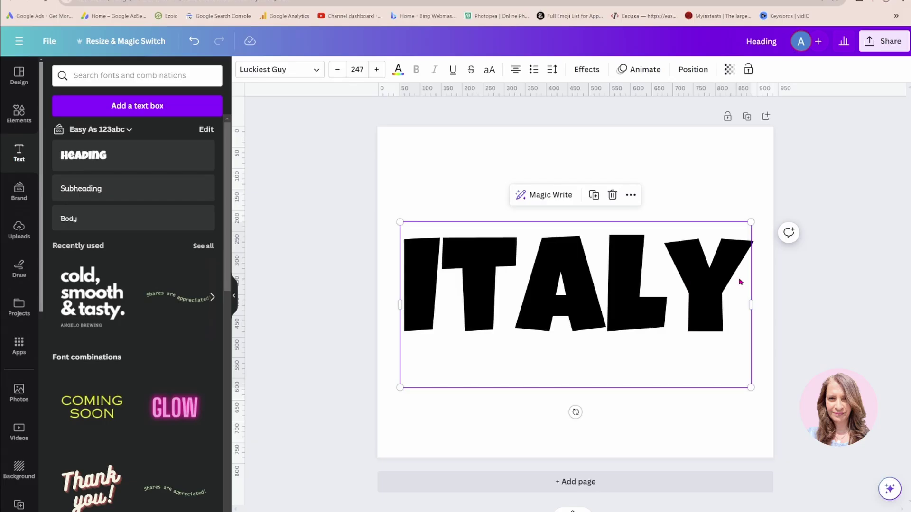
Make the page background red.
click(404, 143)
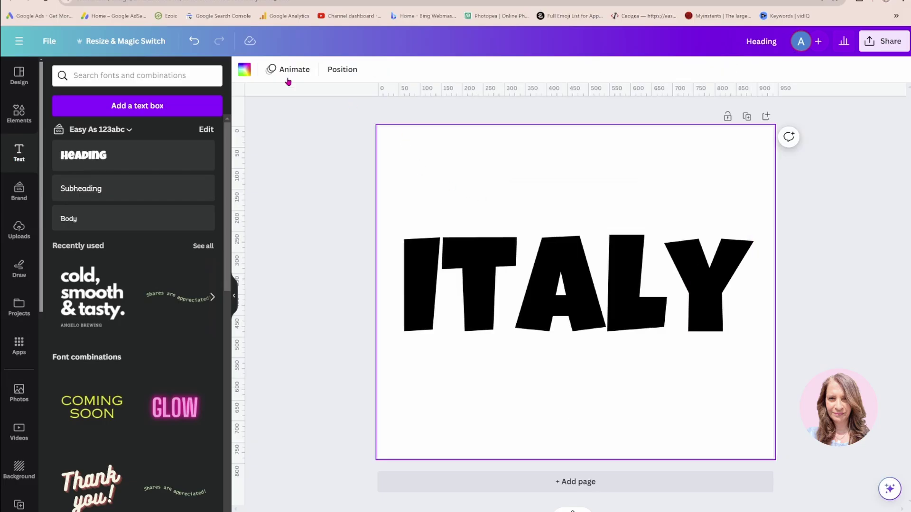
click(245, 70)
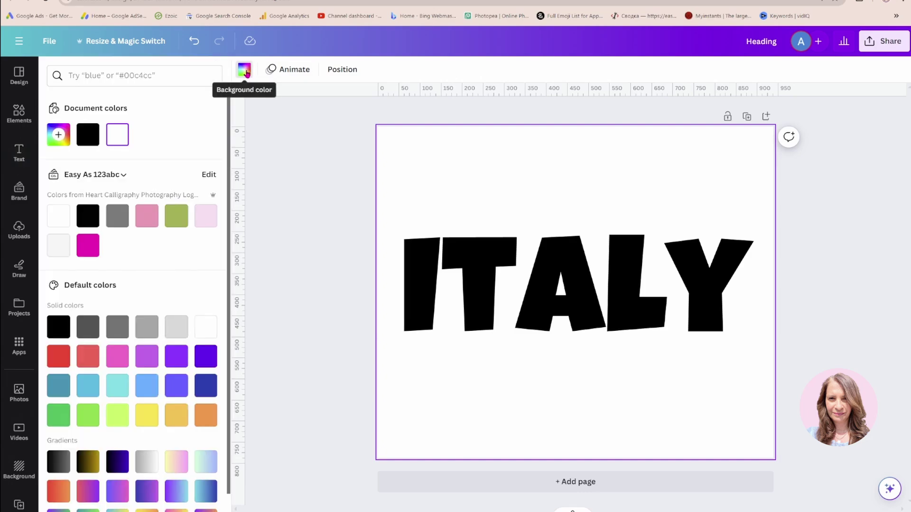
click(59, 356)
Add a square from Elements and reshape it into a thin band across ITALY.
click(417, 266)
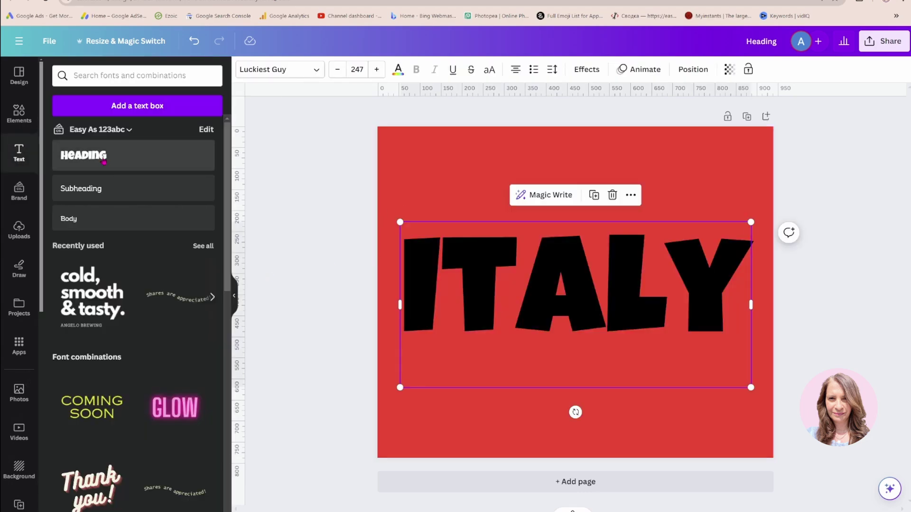
click(19, 113)
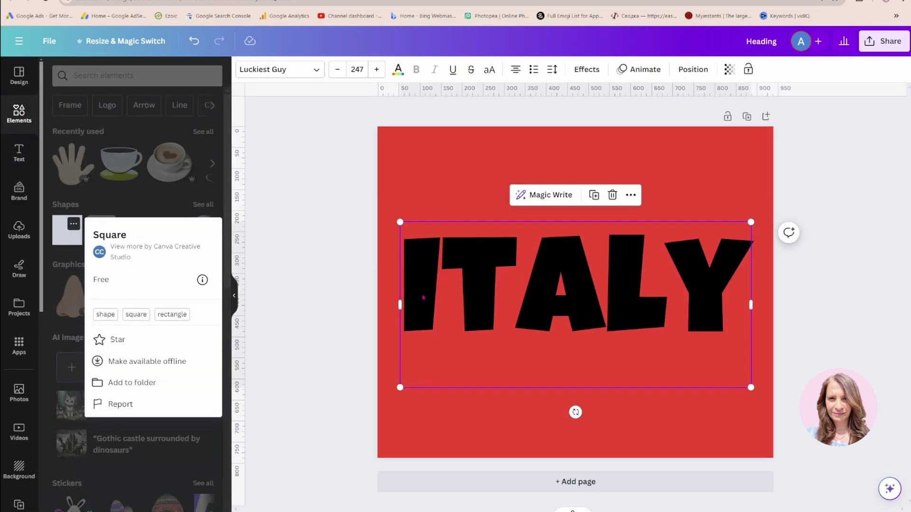
click(66, 238)
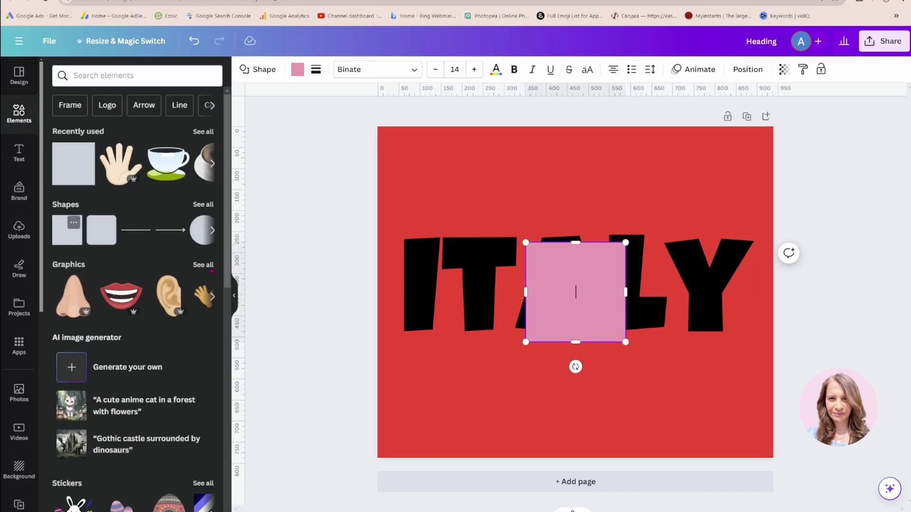
drag(525, 288, 398, 283)
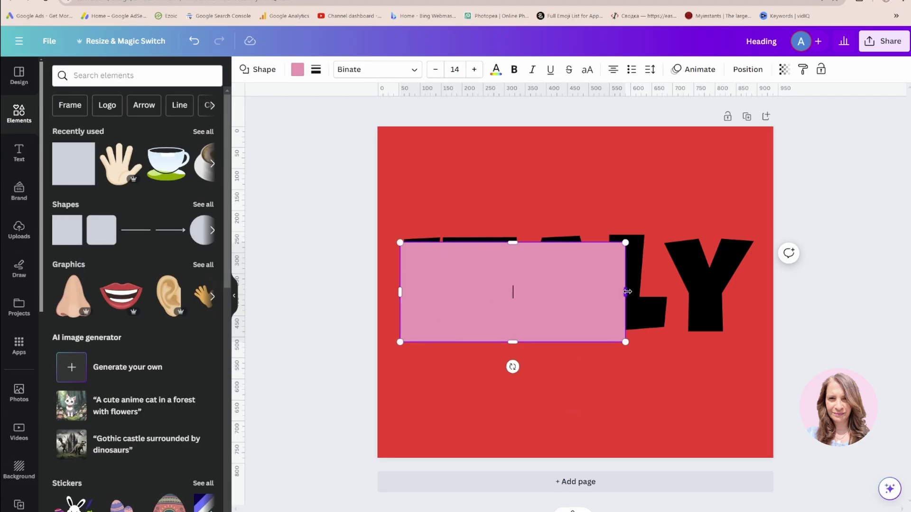
double_click(625, 292)
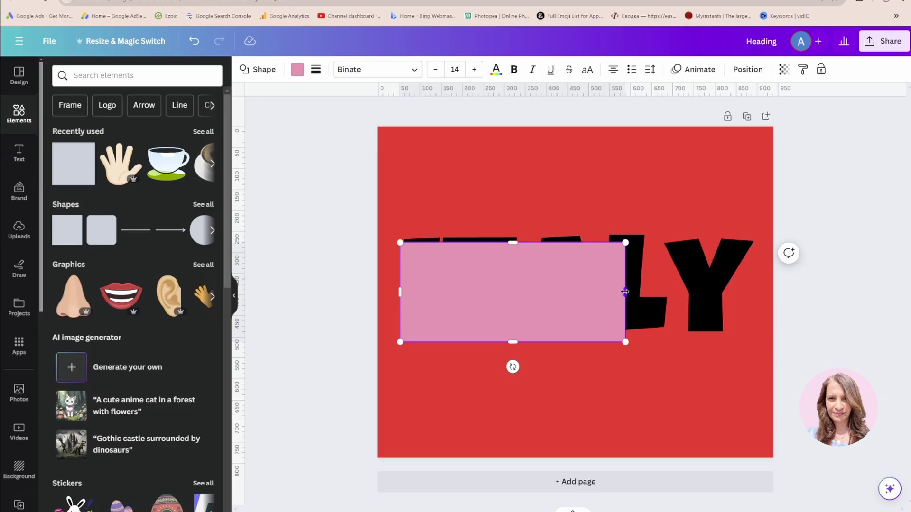
drag(624, 292, 757, 289)
drag(578, 342, 575, 305)
drag(577, 244, 575, 272)
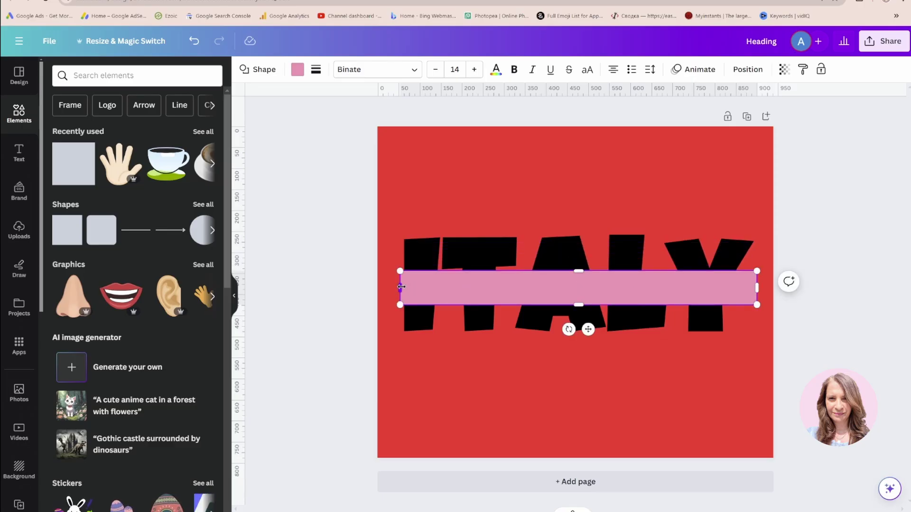
drag(401, 287, 393, 286)
Fill the band with the page's red and lower its transparency to 74.
click(298, 69)
click(178, 135)
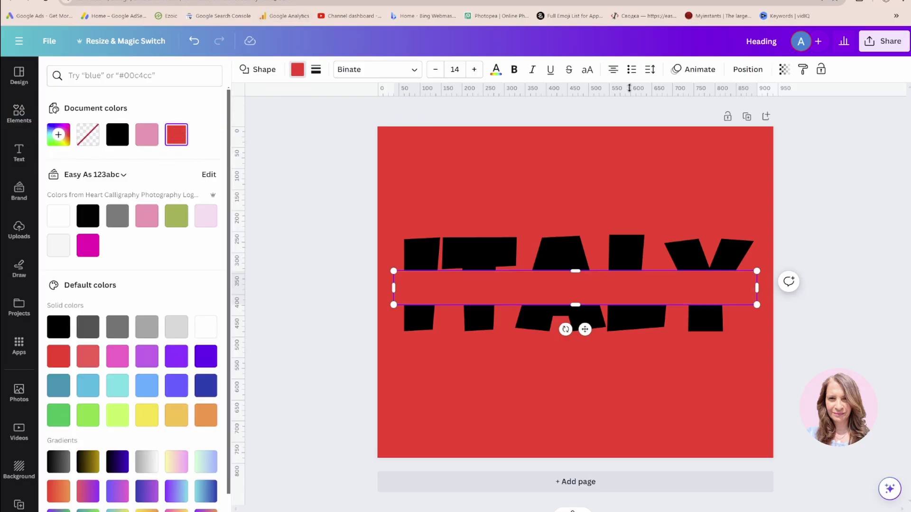
click(783, 69)
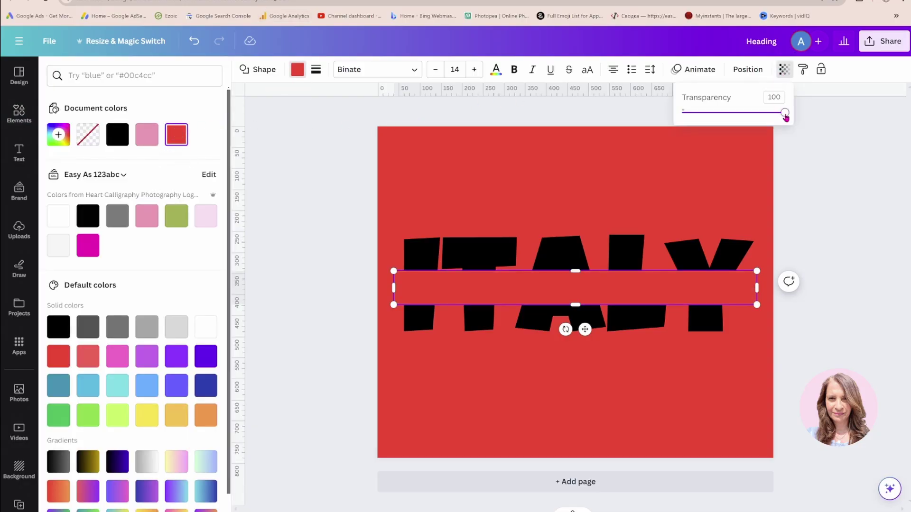
drag(784, 113, 755, 114)
click(673, 163)
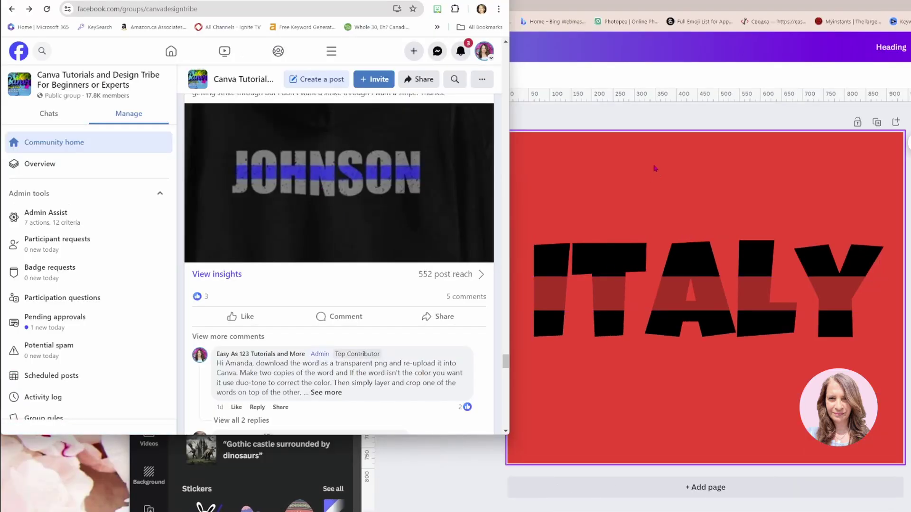
Try a dark blue page background, then after checking the Facebook example, make it black.
click(483, 46)
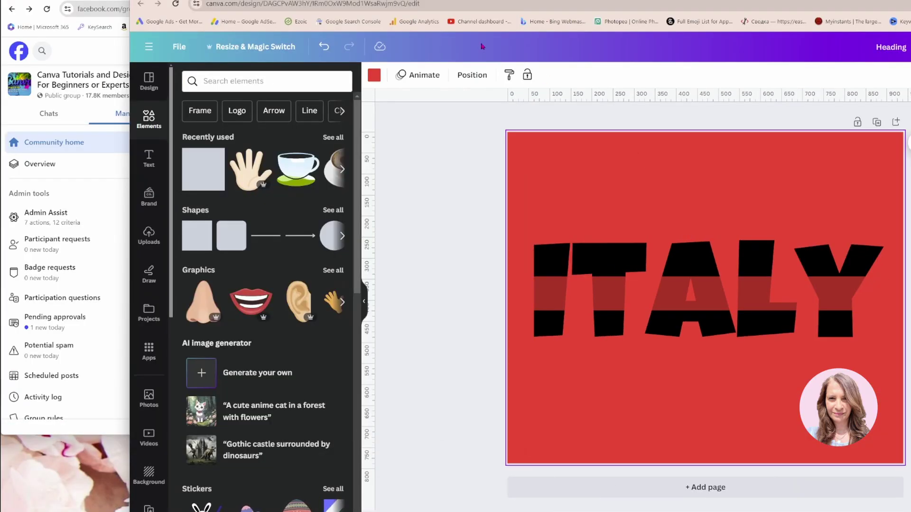
click(374, 74)
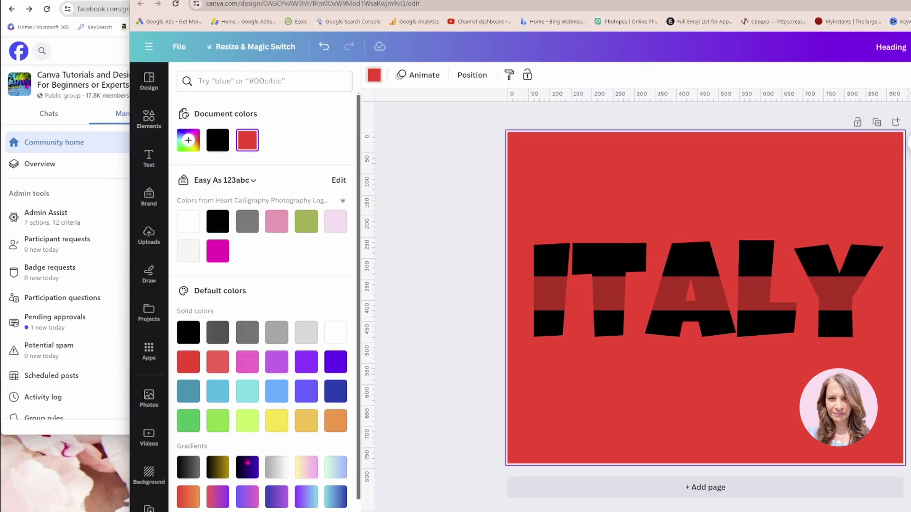
click(336, 393)
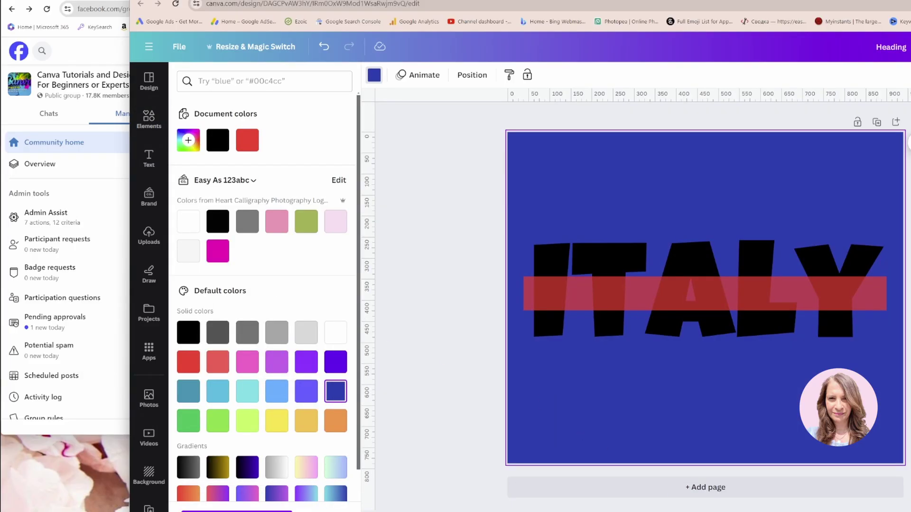
key(alt+Tab)
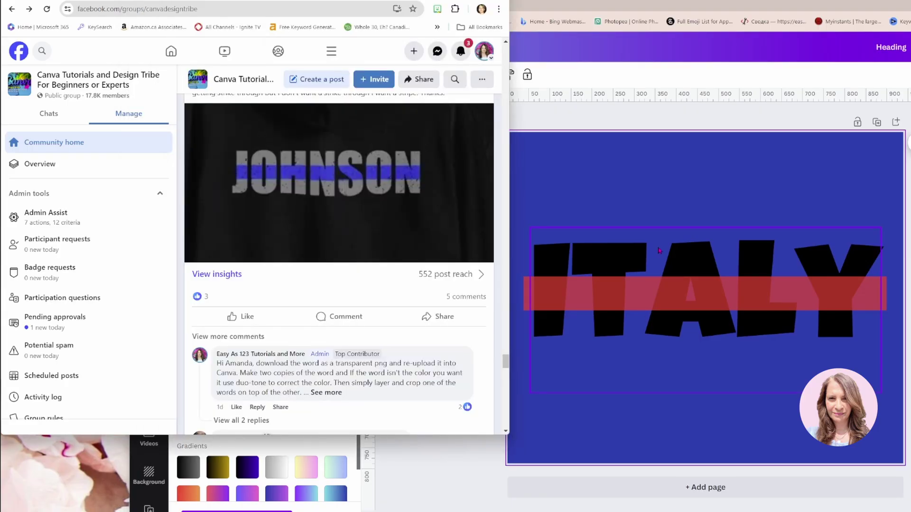
click(627, 155)
click(374, 75)
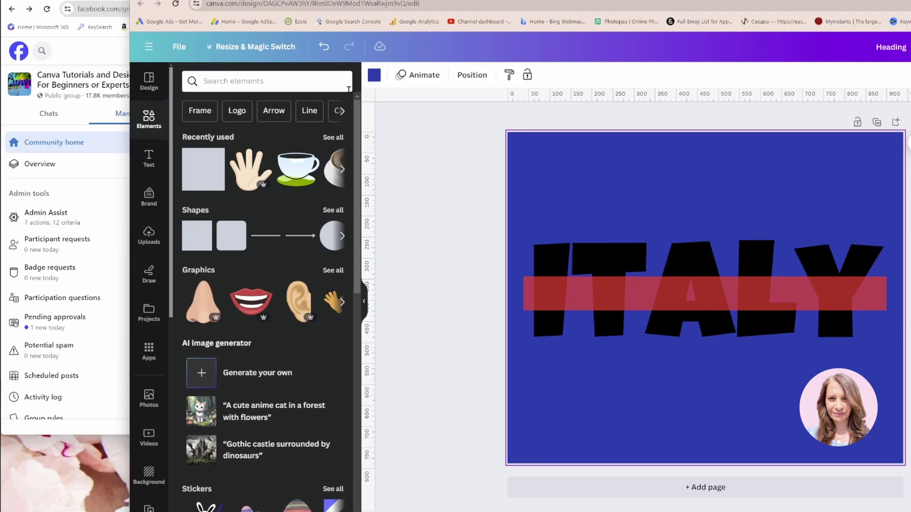
click(373, 75)
click(218, 139)
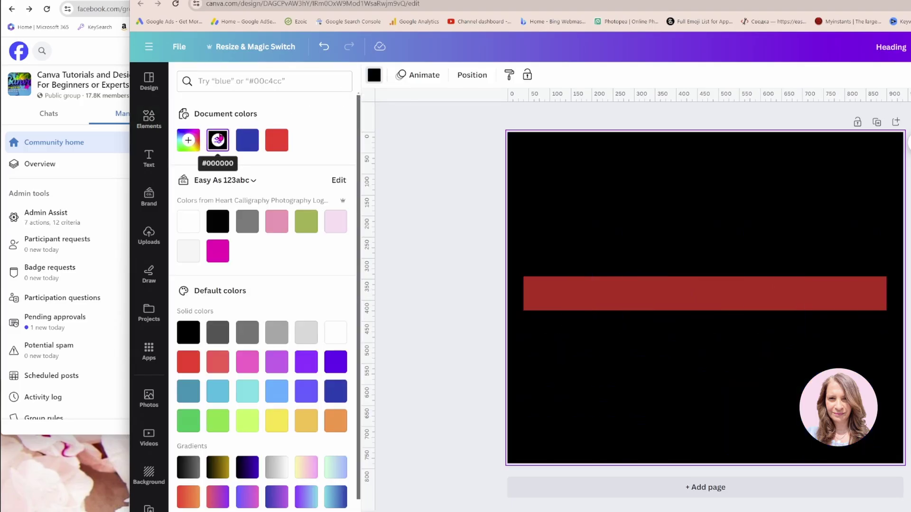
Turn the ITALY text white.
click(621, 251)
click(527, 75)
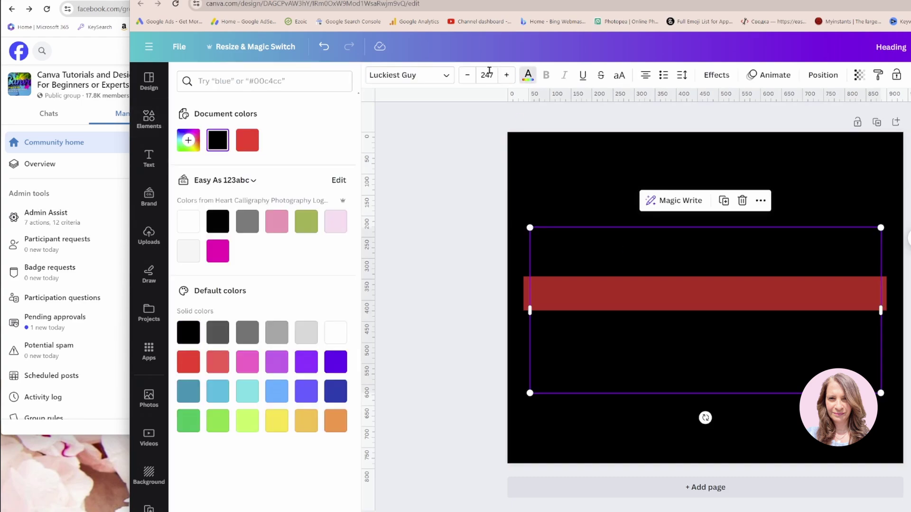
click(189, 256)
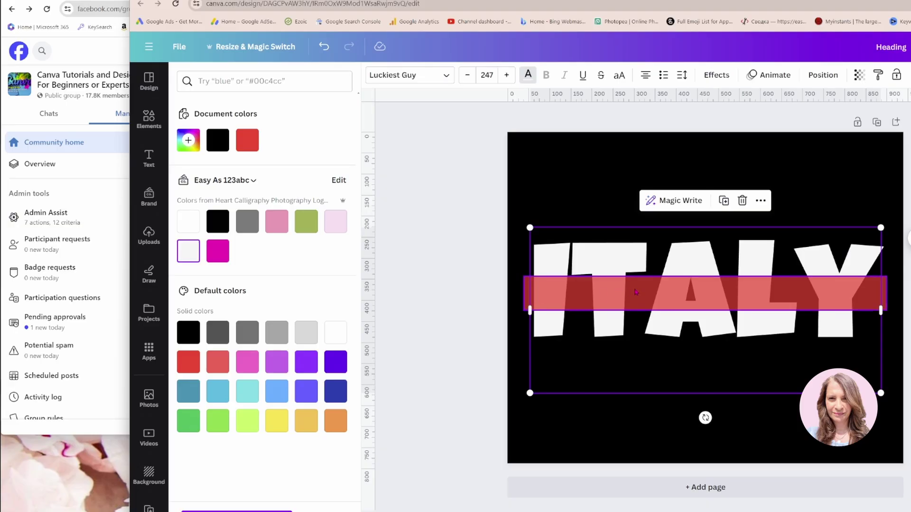
After rechecking the Facebook post, change the band's fill to blue-violet.
click(636, 291)
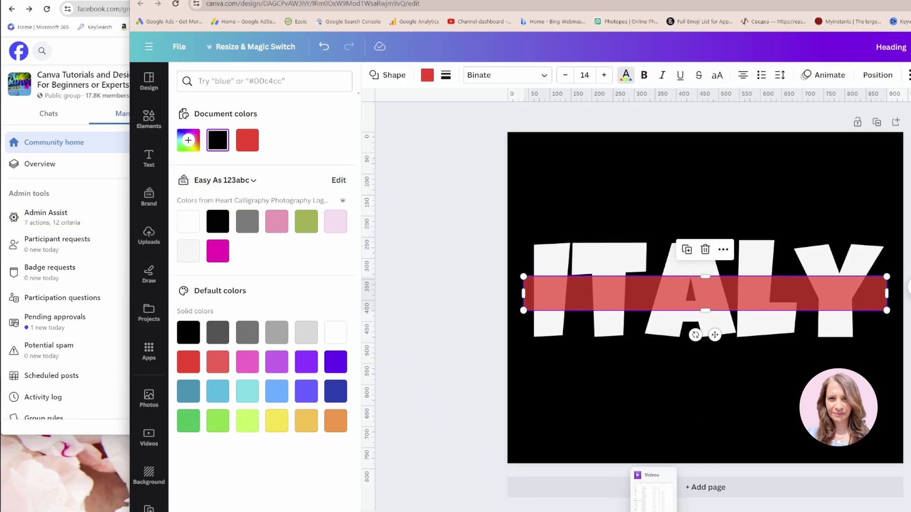
key(alt+Tab)
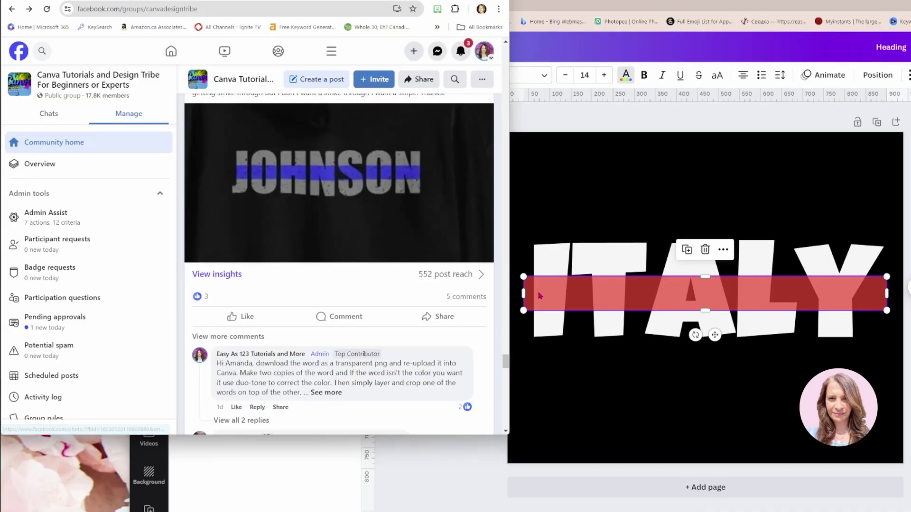
click(519, 165)
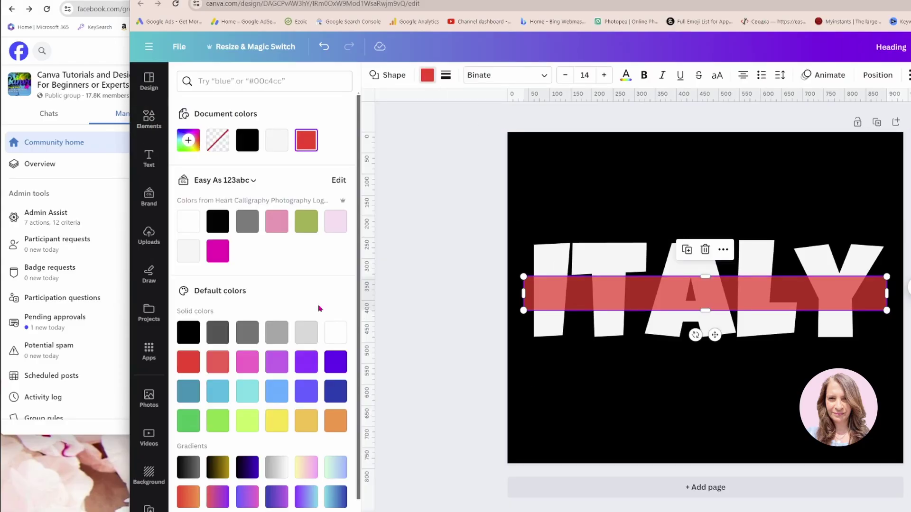
click(306, 392)
click(518, 184)
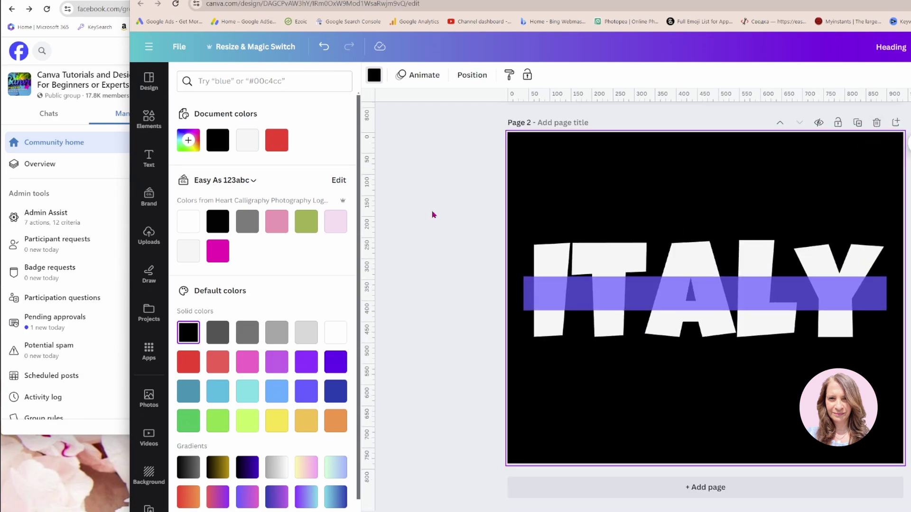
Delete the old ITALY and bar, and make the page background light grey.
drag(432, 215, 824, 363)
key(Delete)
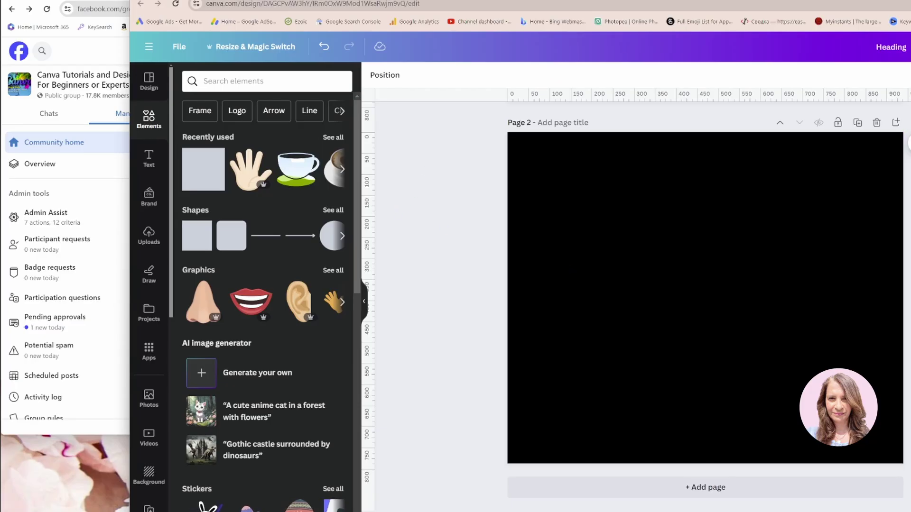
click(546, 190)
click(372, 75)
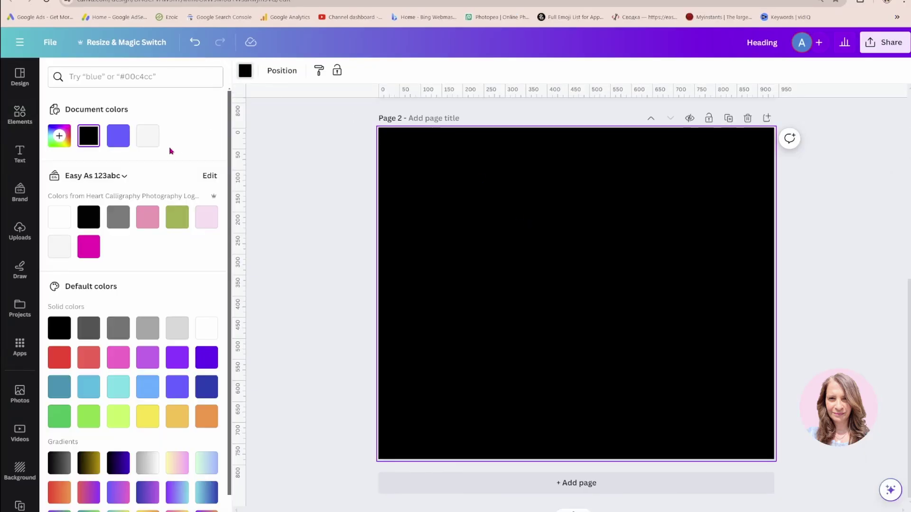
click(148, 137)
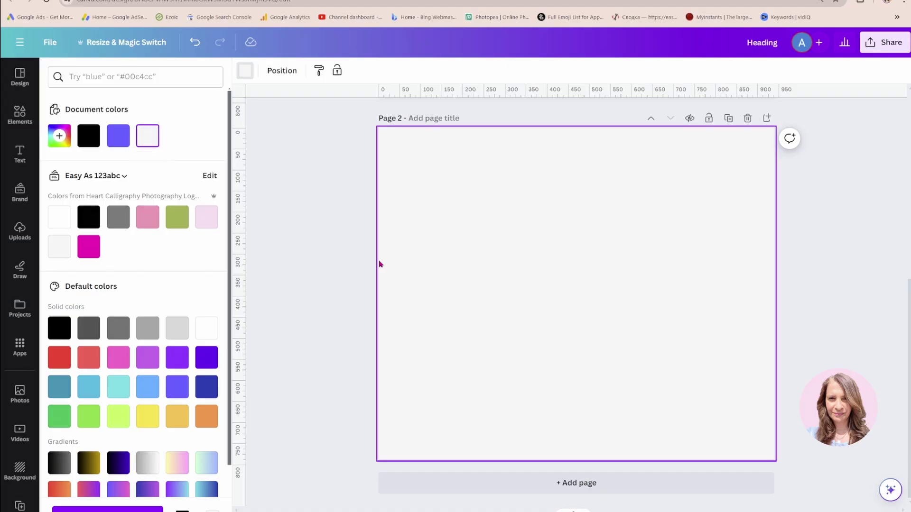
click(297, 258)
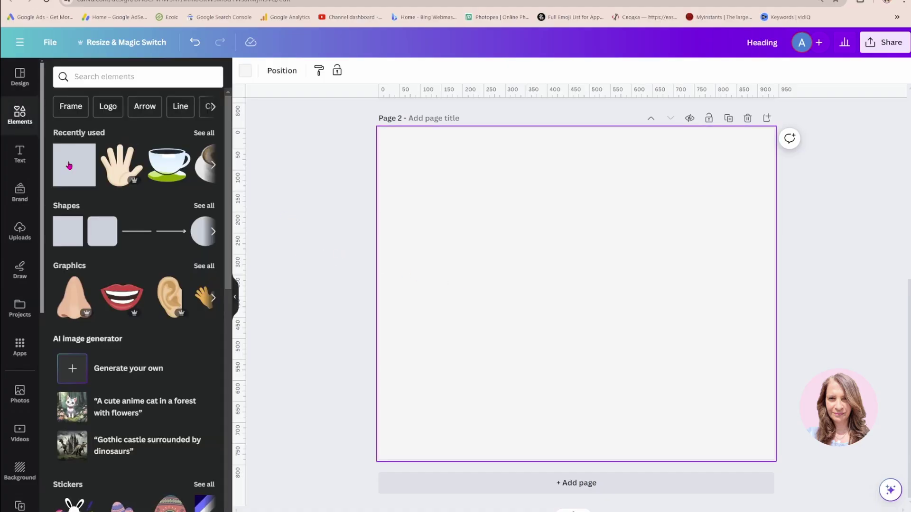
Add a new ITALY heading and enlarge it to size 232.
click(26, 162)
click(86, 157)
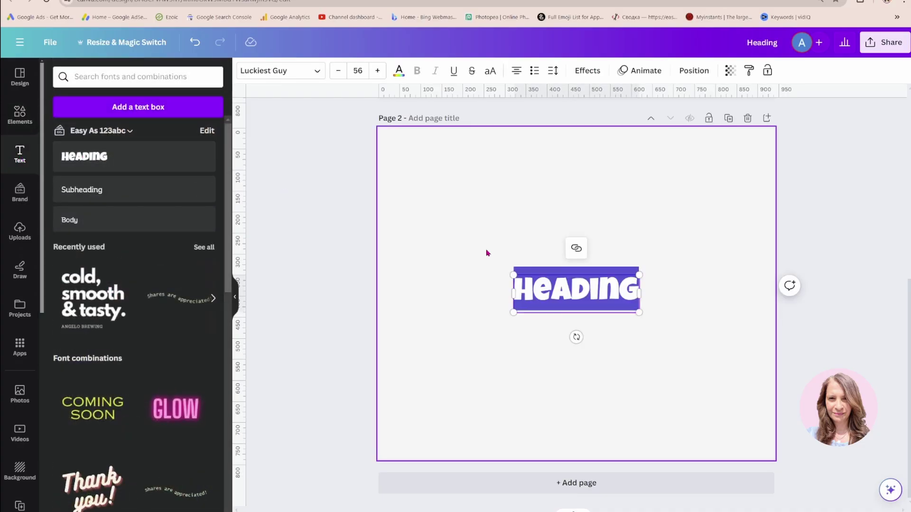
text(ITALY)
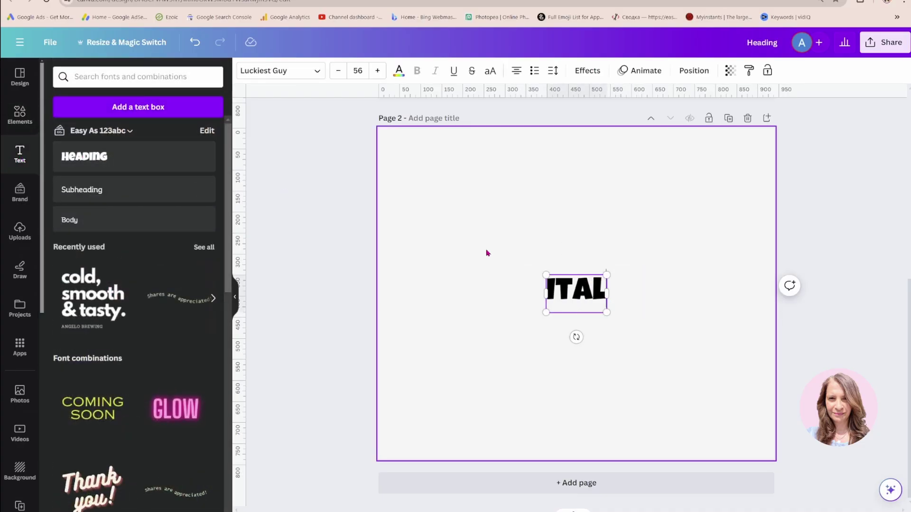
click(493, 270)
click(578, 285)
drag(614, 276, 720, 226)
drag(536, 313, 412, 371)
drag(720, 226, 740, 217)
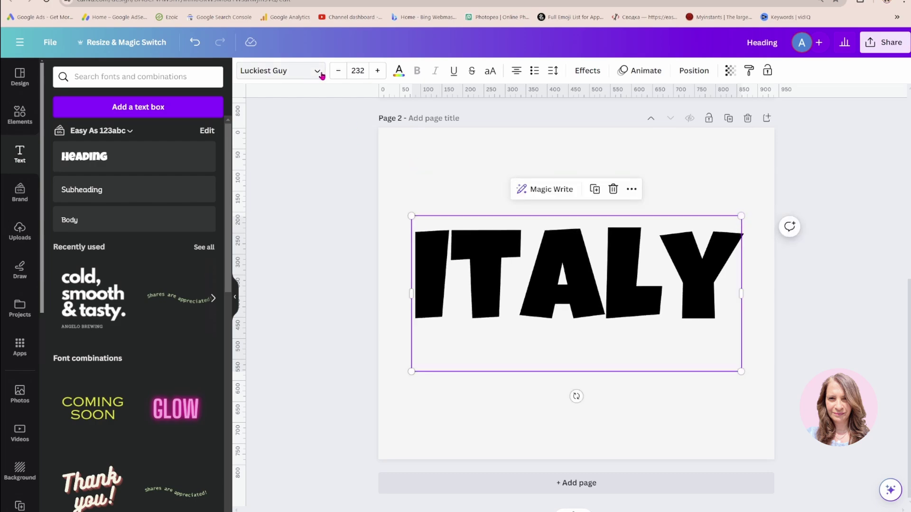
Switch the ITALY heading to the Archivo Black font, sized 181 in capitals.
click(317, 72)
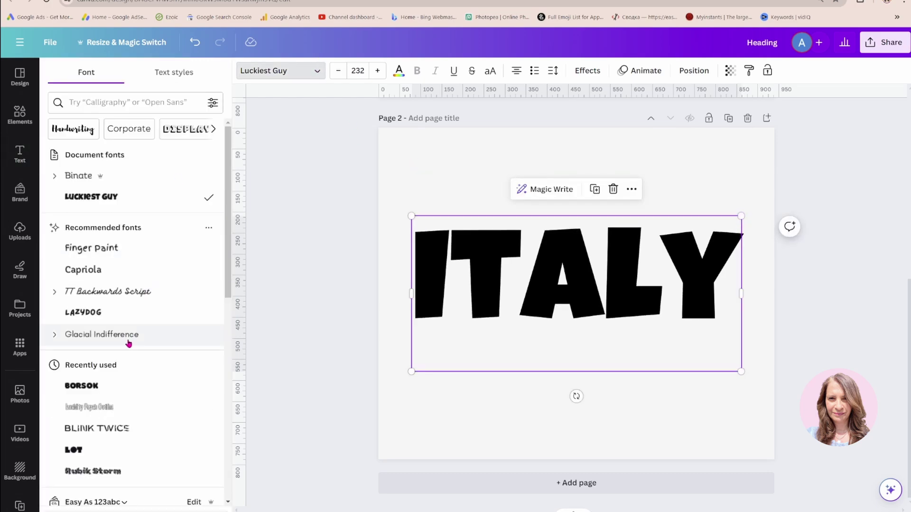
scroll(127, 344, down, 1)
scroll(128, 345, down, 5)
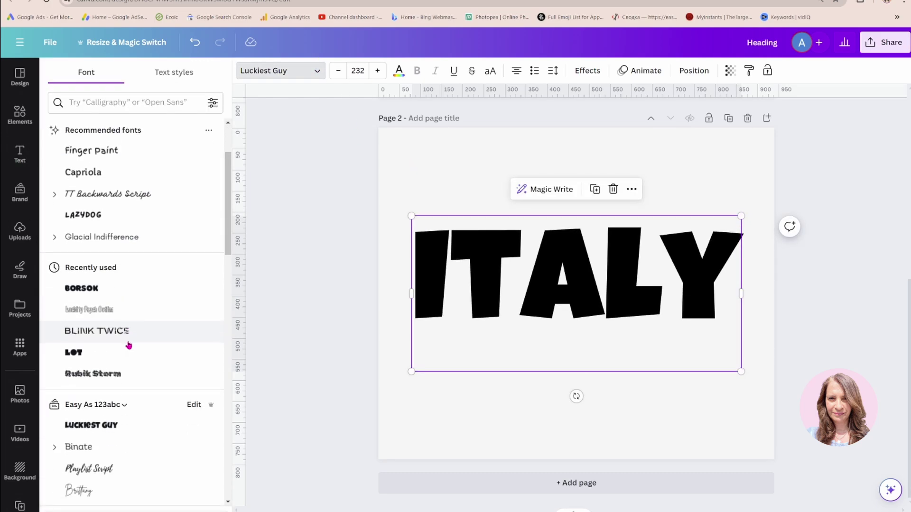
scroll(128, 345, down, 5)
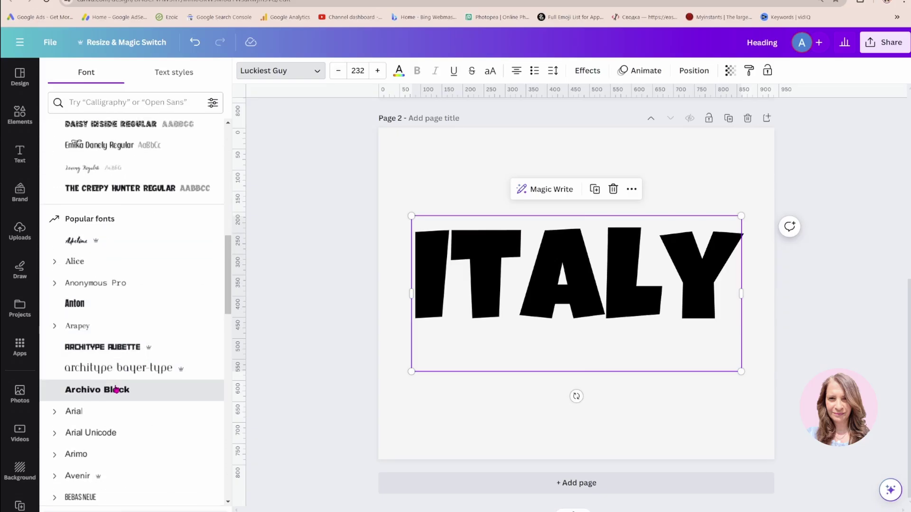
click(119, 390)
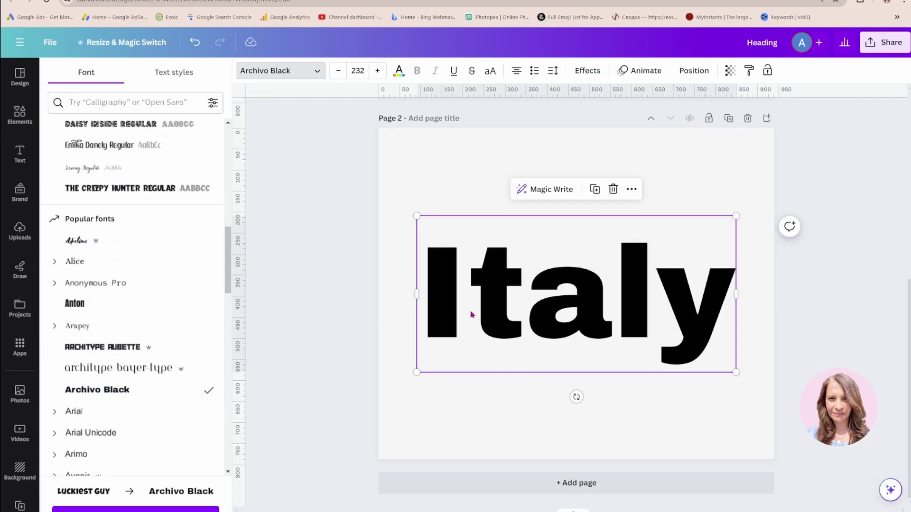
click(488, 316)
drag(421, 294, 724, 319)
click(643, 142)
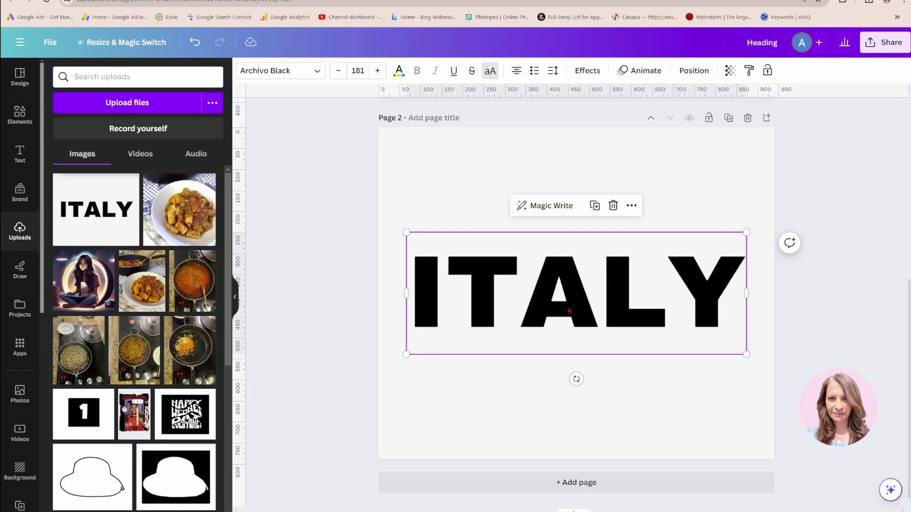
Through Share > Download, export only Page 2 as a transparent-background PNG.
click(883, 42)
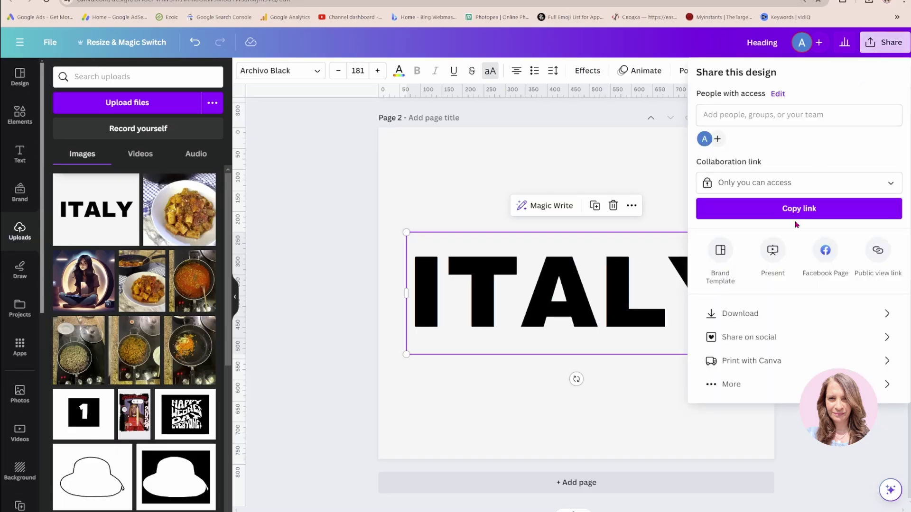
click(762, 313)
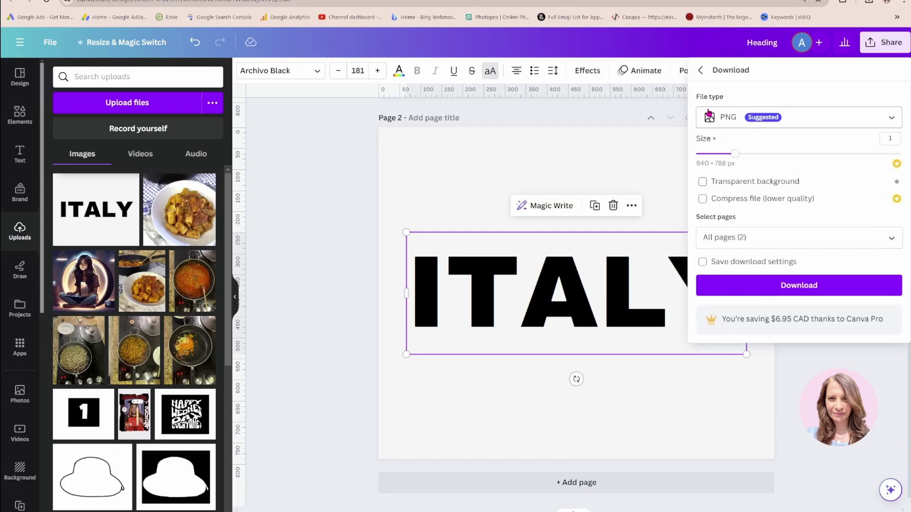
click(701, 182)
click(889, 237)
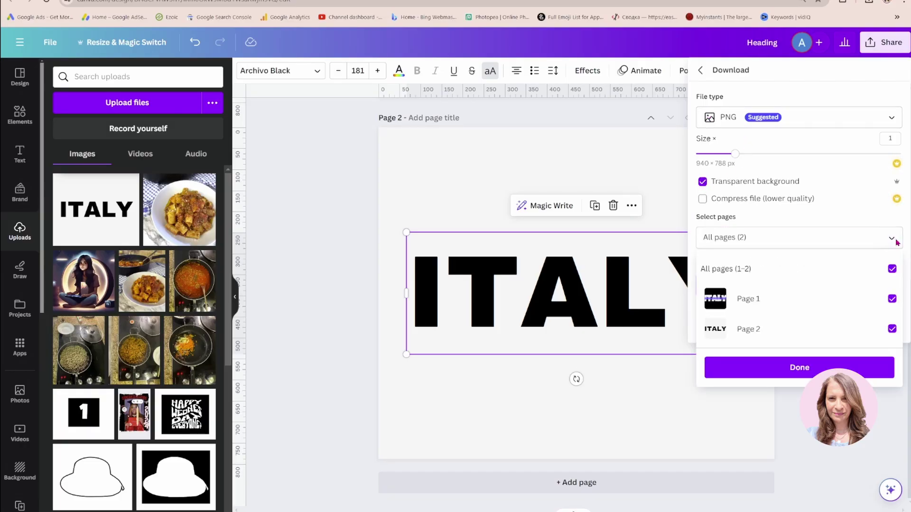
click(891, 269)
click(892, 329)
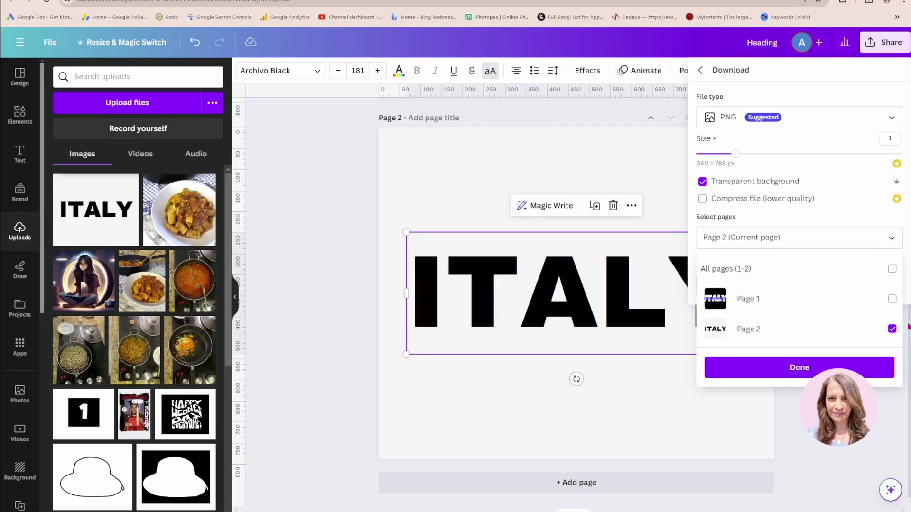
click(837, 368)
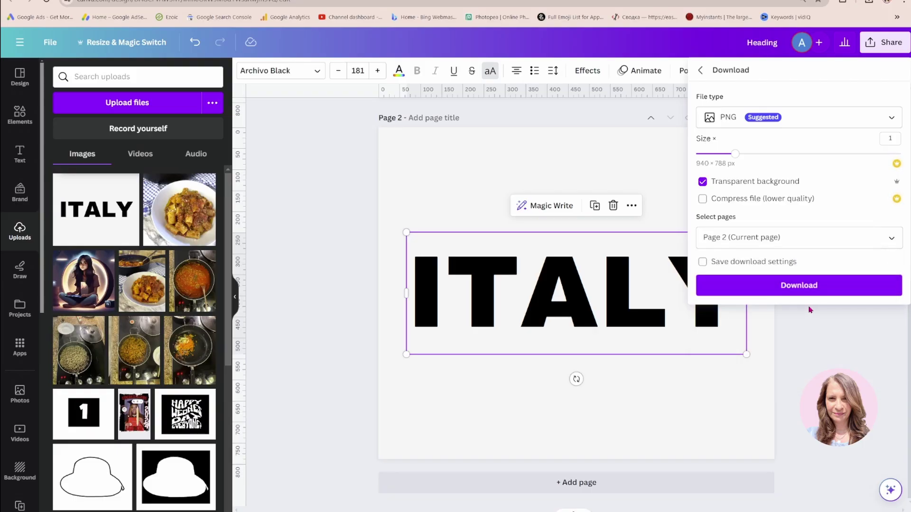
click(808, 289)
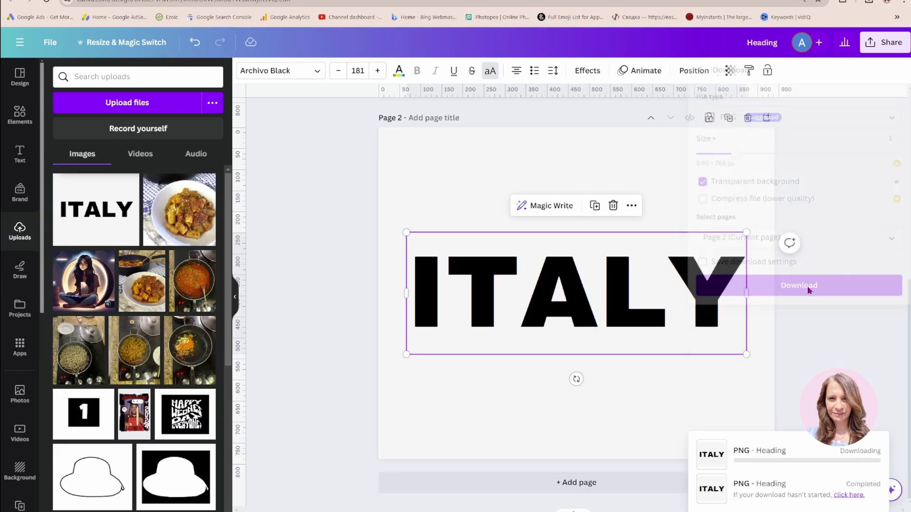
Add a new Page 3 and drop the downloaded Heading (1).png onto it.
click(565, 486)
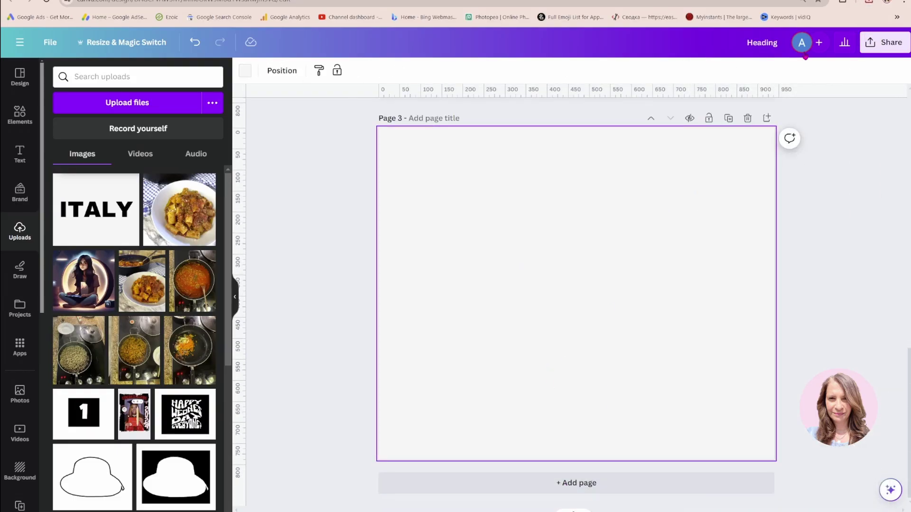
click(868, 6)
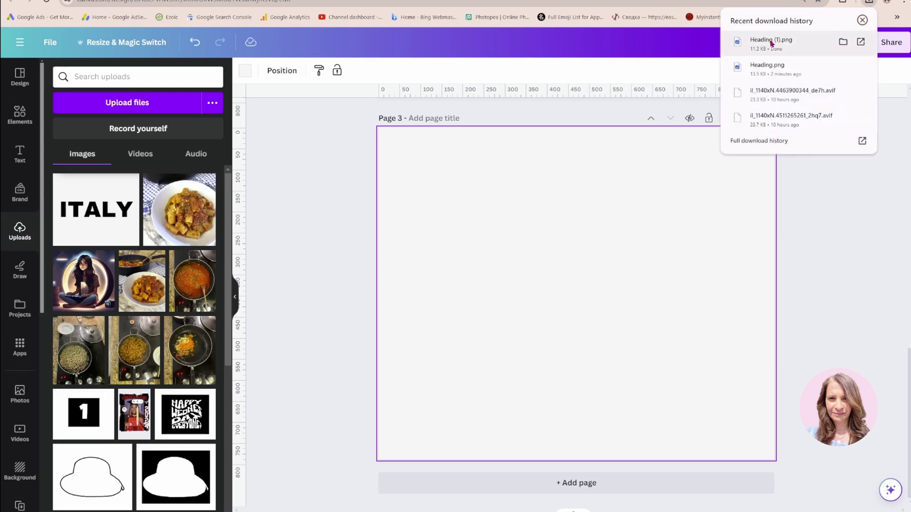
drag(771, 41, 610, 295)
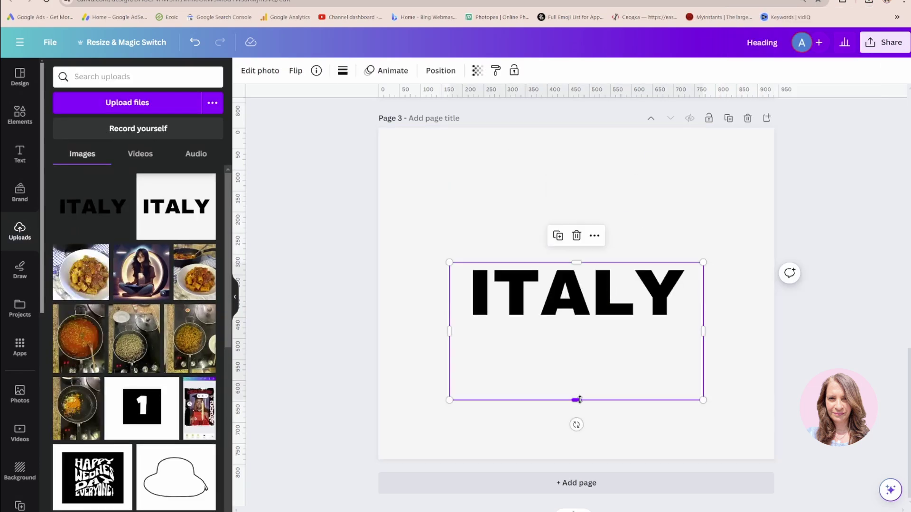
Crop the empty space below ITALY and enlarge the image to about 791 by 190.
drag(579, 399, 598, 323)
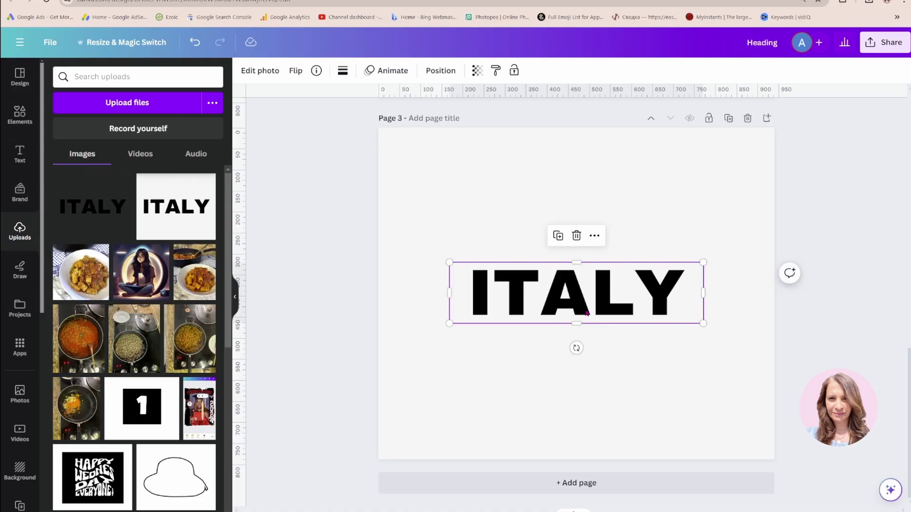
drag(704, 261, 741, 237)
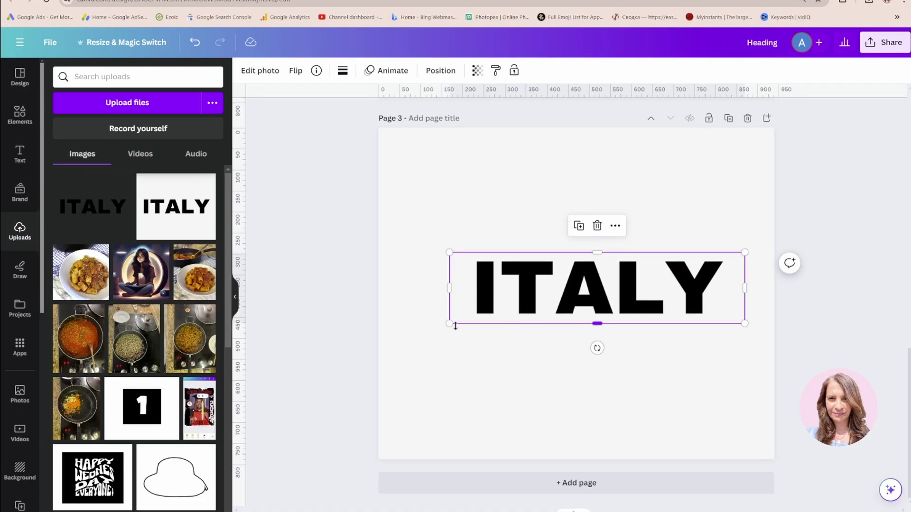
drag(448, 326, 413, 346)
click(500, 189)
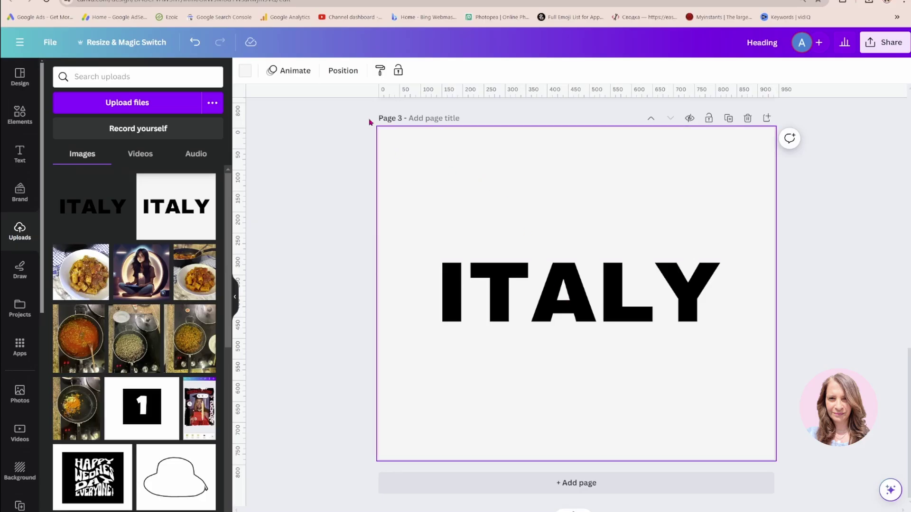
Make the page background light blue.
click(245, 72)
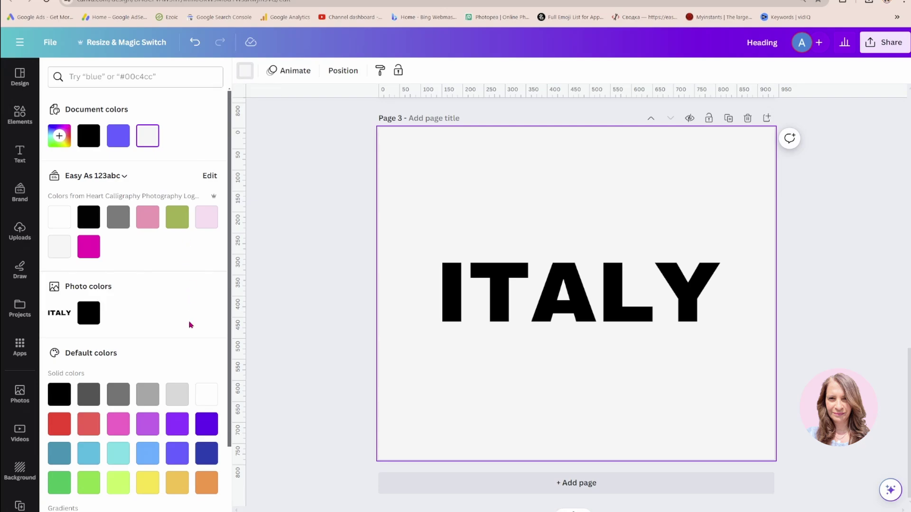
click(147, 454)
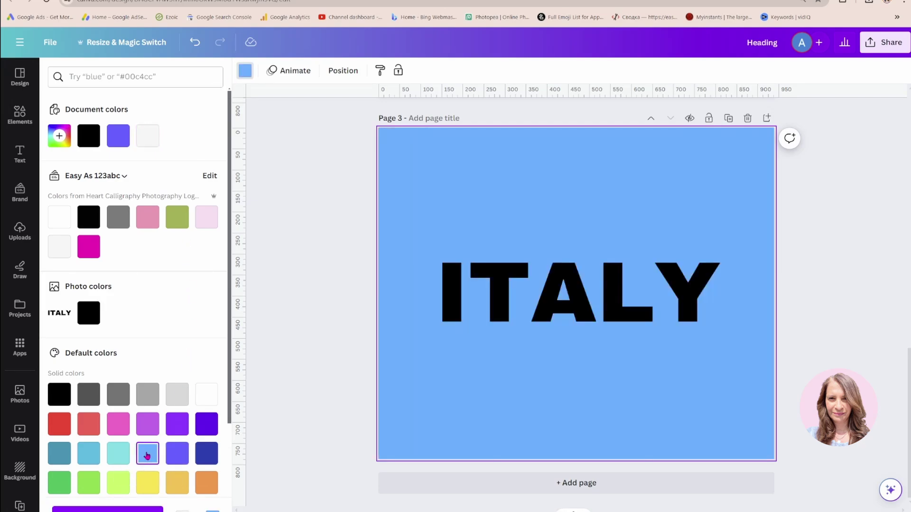
click(553, 314)
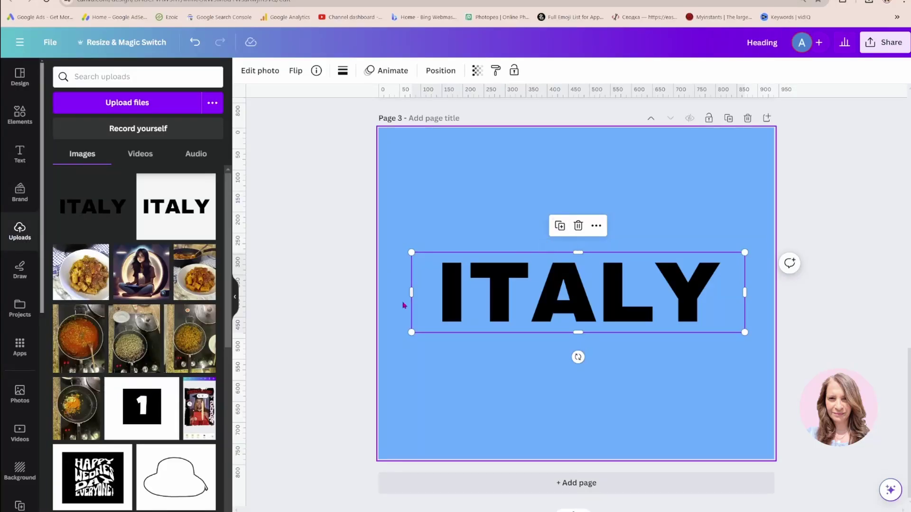
Trim empty space from both sides of the ITALY image and enlarge it.
drag(411, 293, 434, 292)
drag(741, 294, 725, 293)
drag(725, 253, 741, 248)
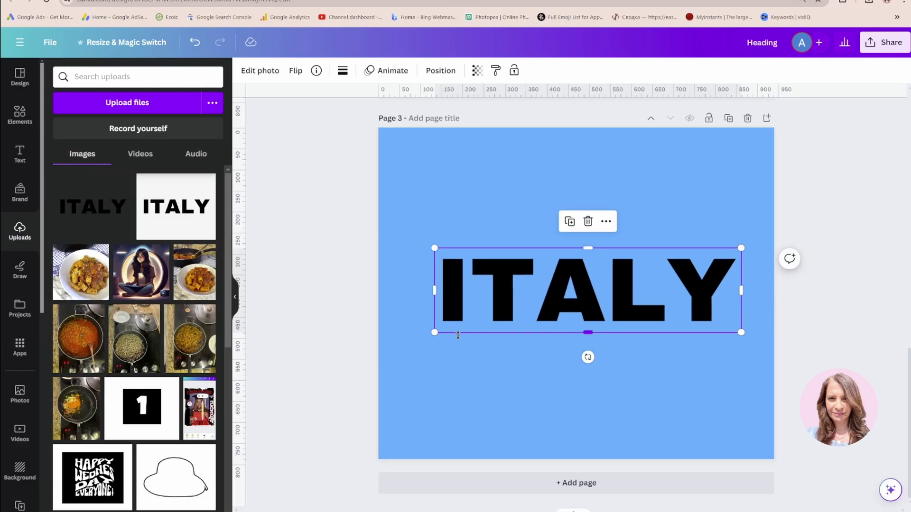
drag(435, 333, 411, 339)
Duplicate the ITALY image twice.
click(593, 181)
click(575, 258)
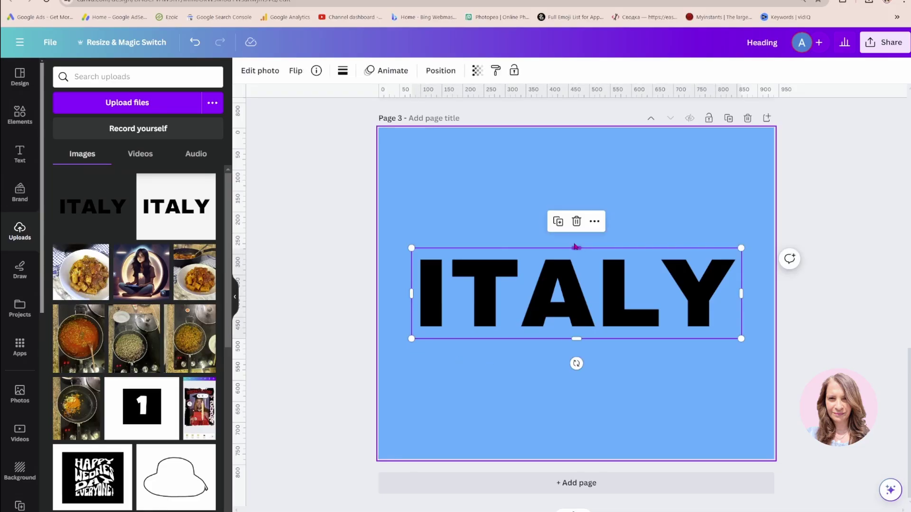
click(559, 226)
click(565, 228)
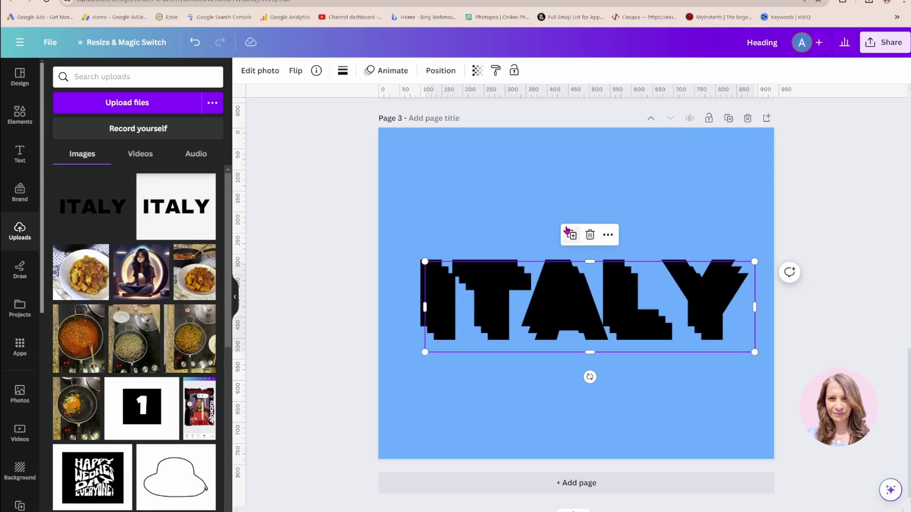
Confirm the three ITALY layers in Position > Layers, then open Edit photo.
click(440, 71)
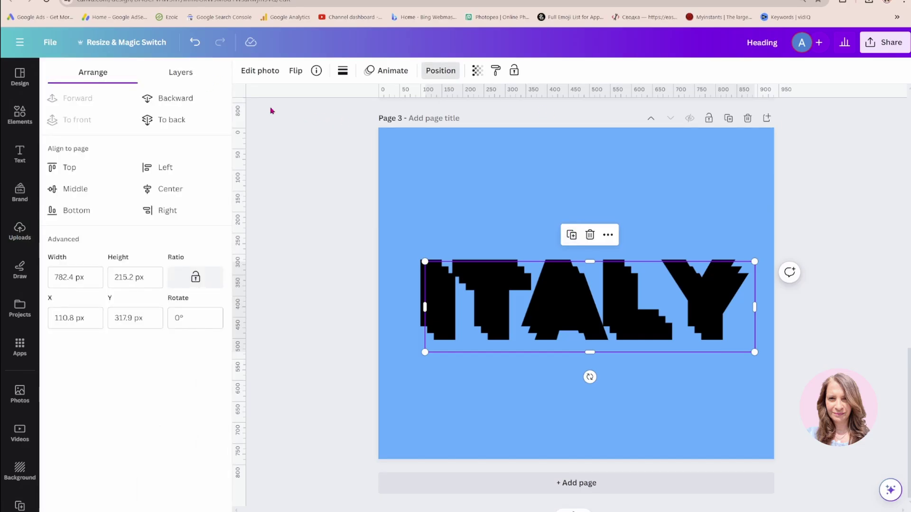
click(198, 74)
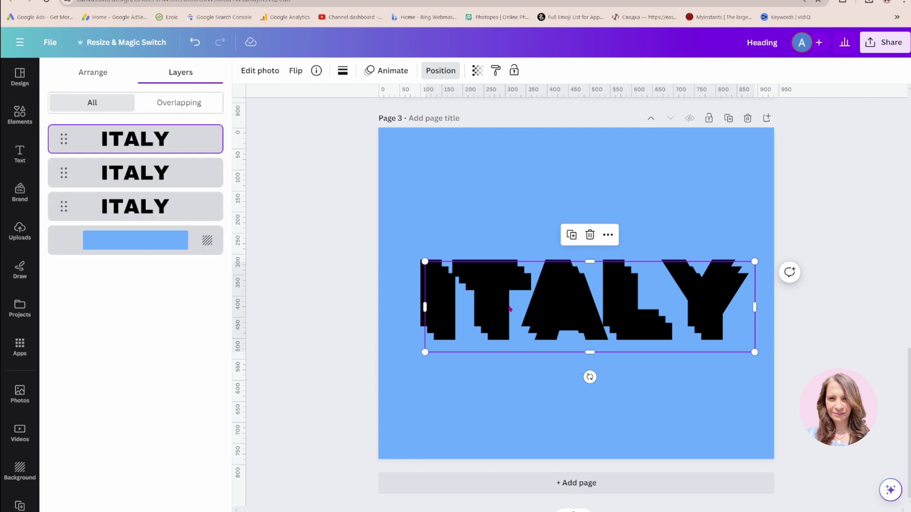
click(274, 72)
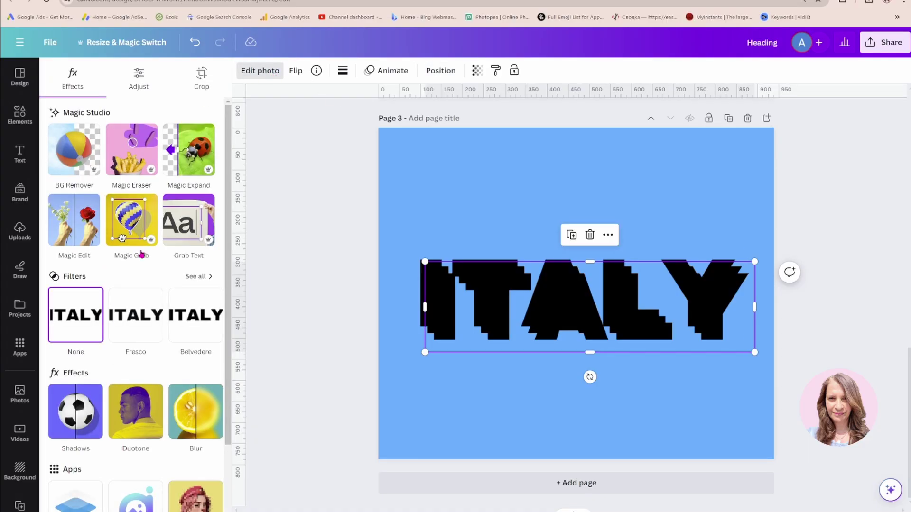
Apply a custom Duotone with white #FFFFFF highlights and shadows to the front ITALY copy.
click(142, 415)
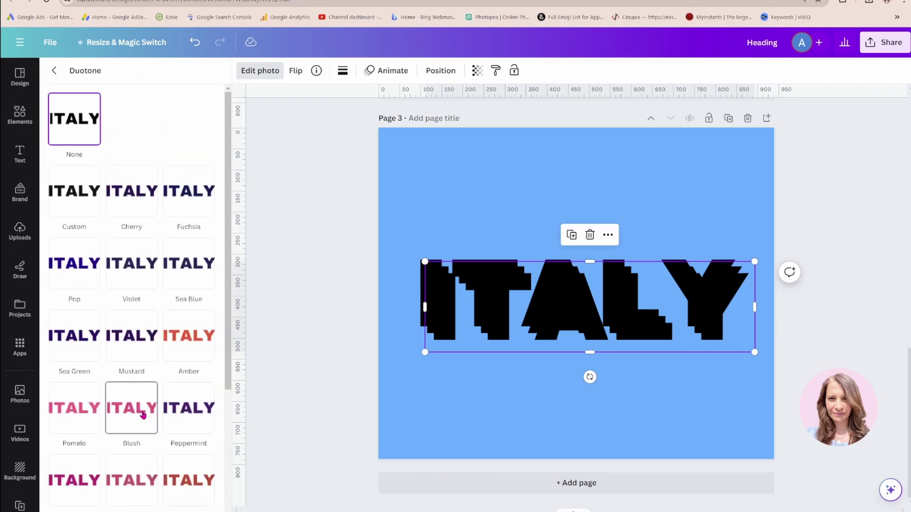
click(77, 197)
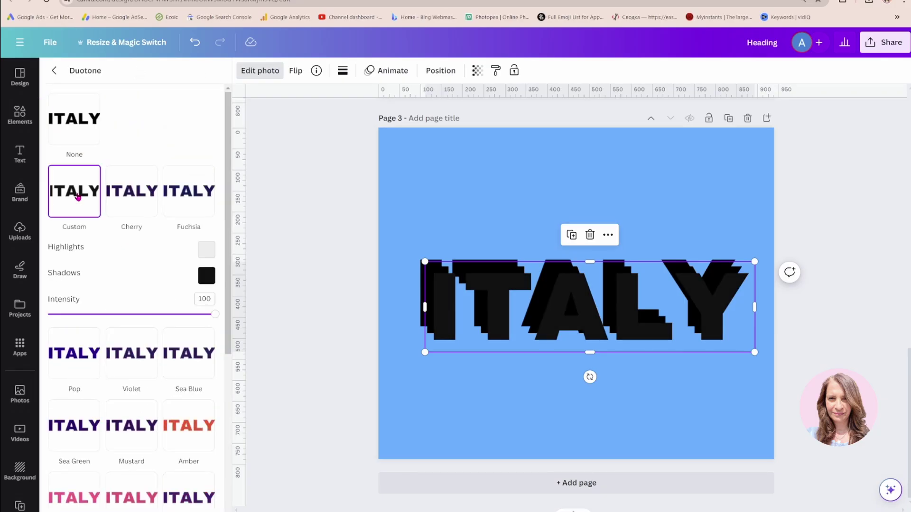
click(207, 248)
drag(213, 278, 208, 260)
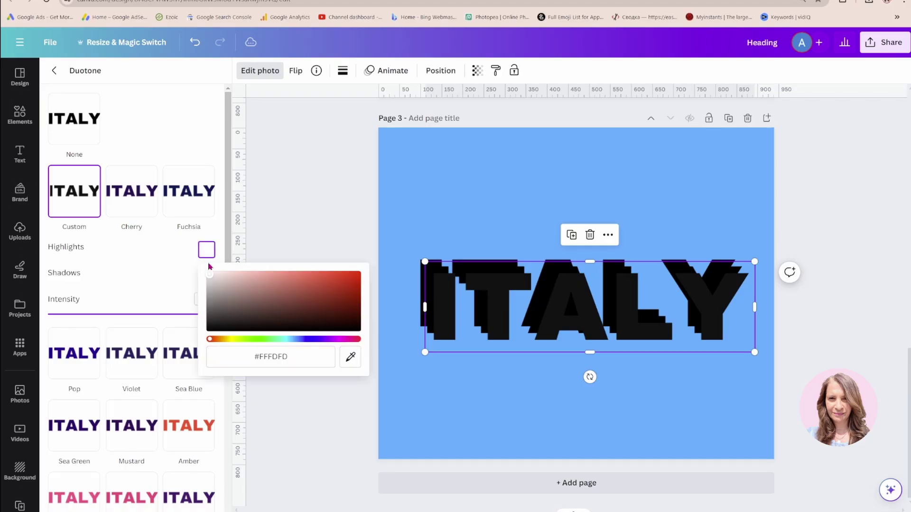
click(176, 274)
click(206, 275)
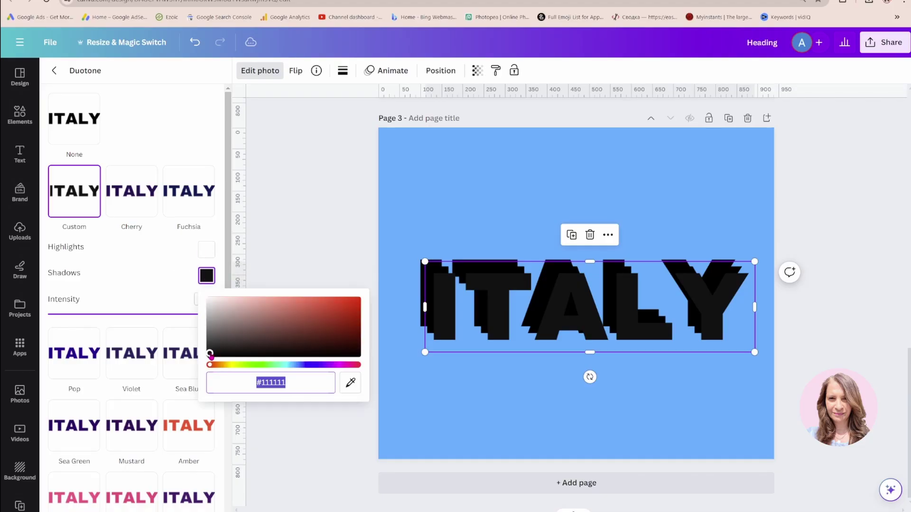
drag(209, 351, 199, 300)
click(181, 269)
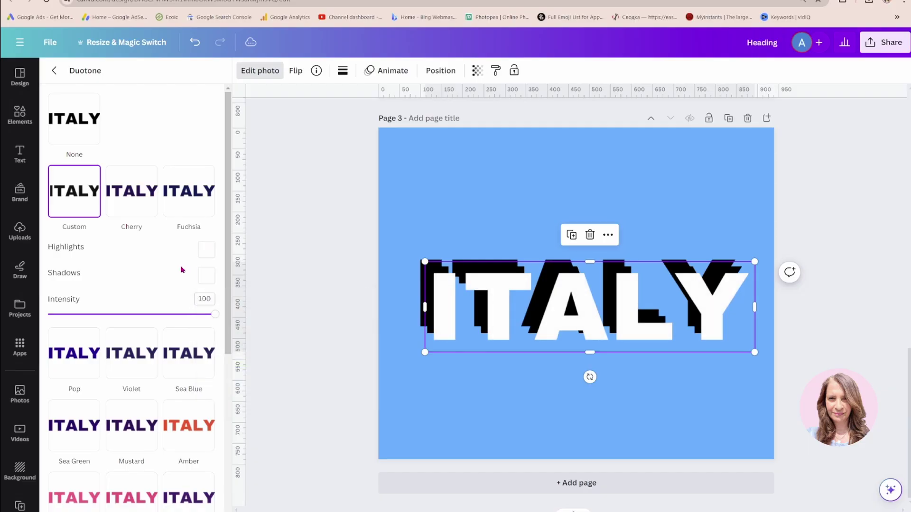
click(306, 242)
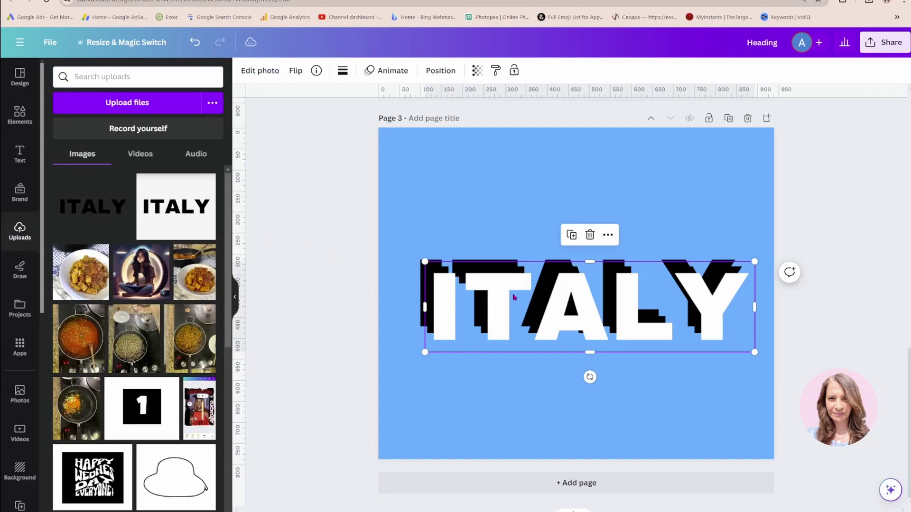
Arrange the ITALY copies into rows (black top, white middle, black bottom) and select the top one.
drag(541, 331, 528, 399)
drag(508, 315, 498, 203)
drag(533, 376, 534, 365)
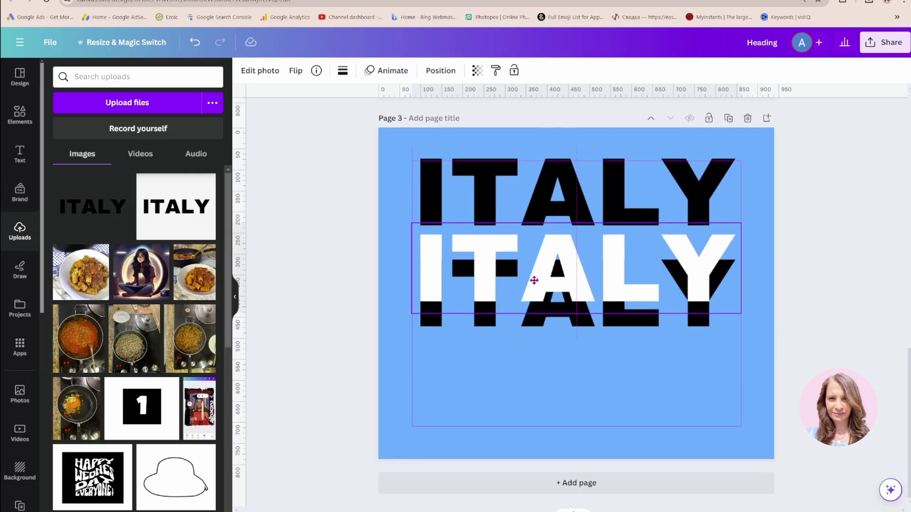
drag(534, 280, 538, 391)
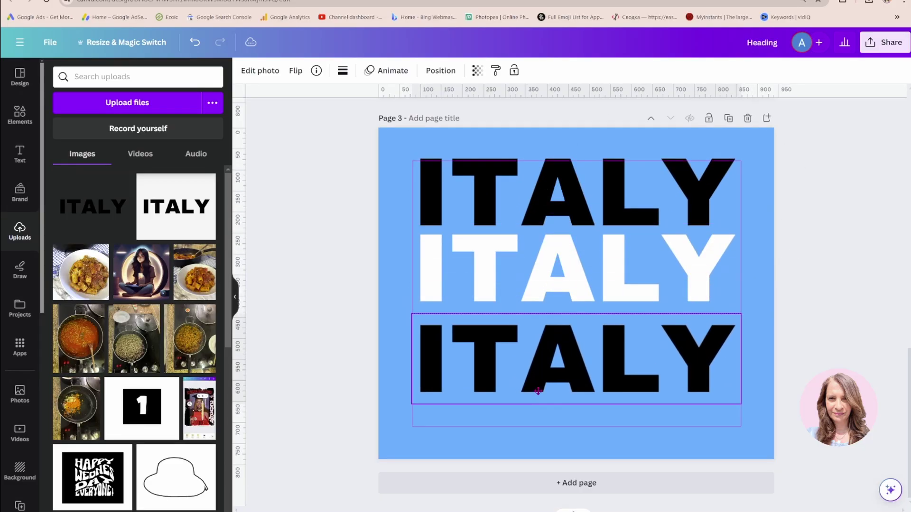
click(542, 207)
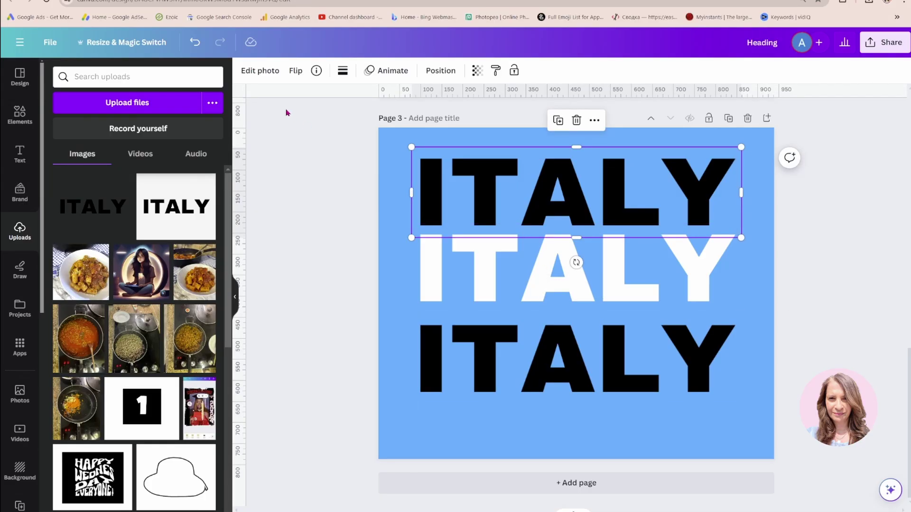
Try a green Duotone preset on the top ITALY row.
click(261, 71)
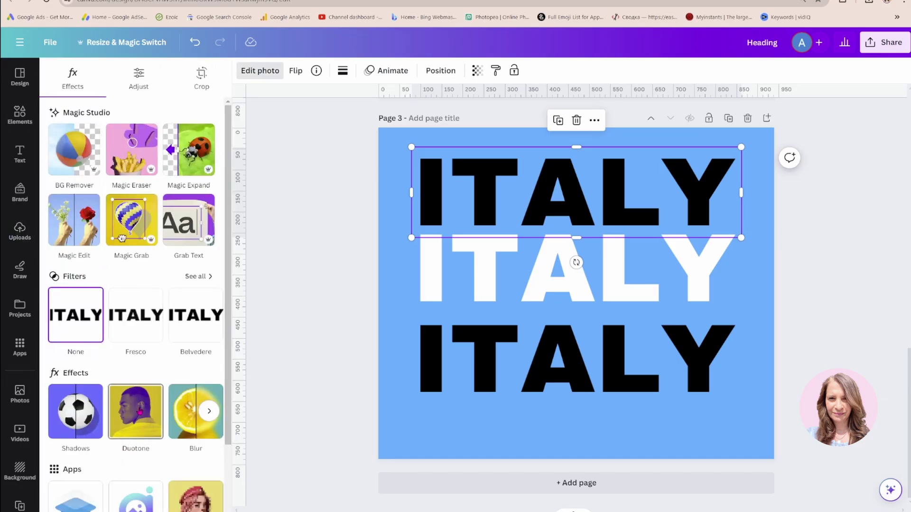
click(136, 412)
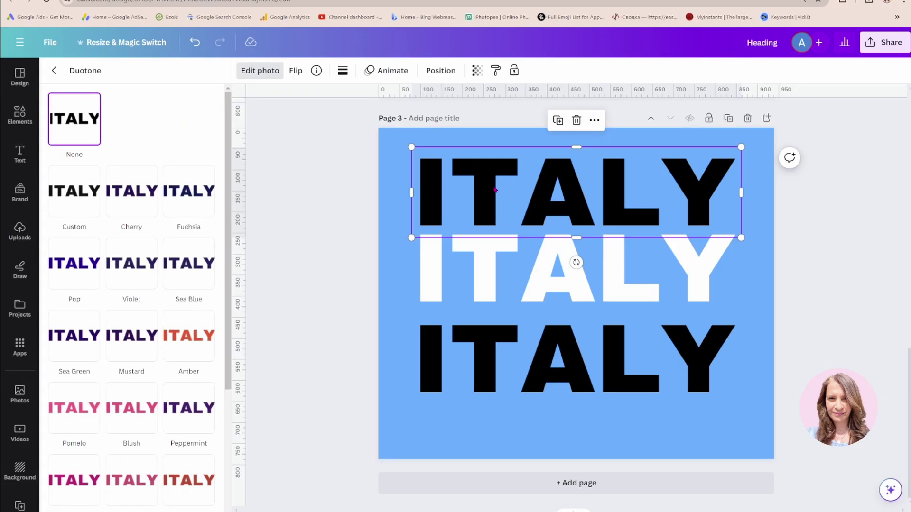
scroll(111, 261, down, 3)
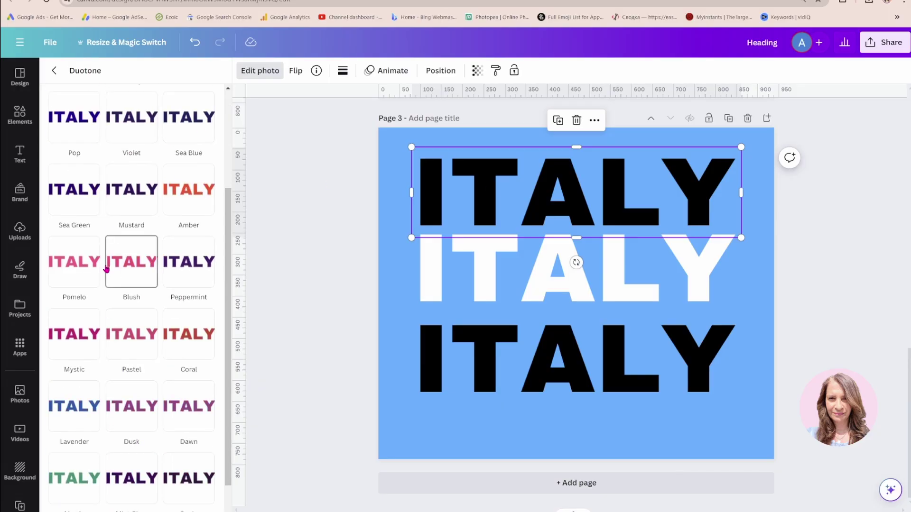
click(74, 480)
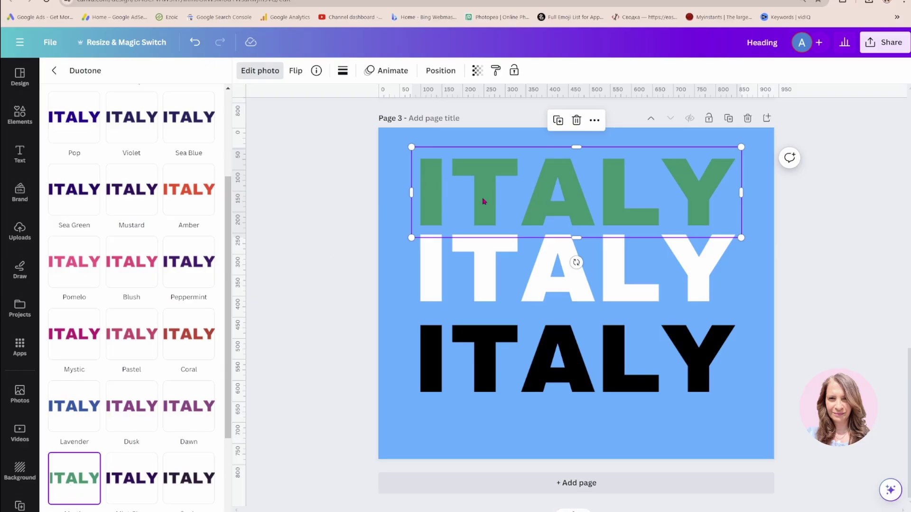
Set the top row's custom Duotone highlights and shadows to green #007F37.
click(81, 210)
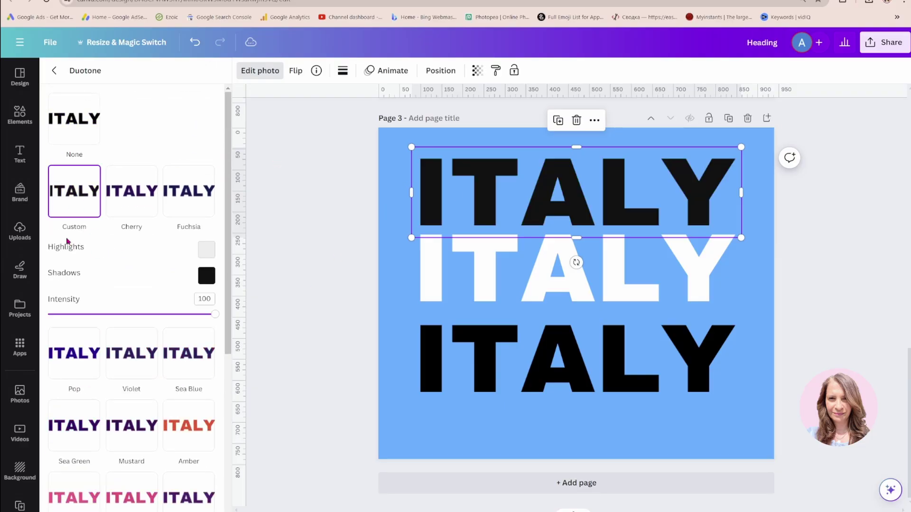
click(206, 250)
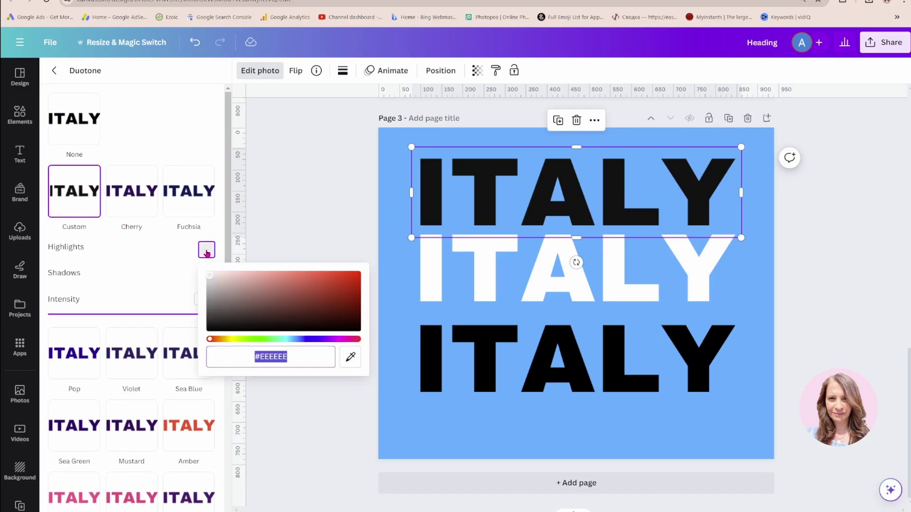
drag(210, 339, 272, 342)
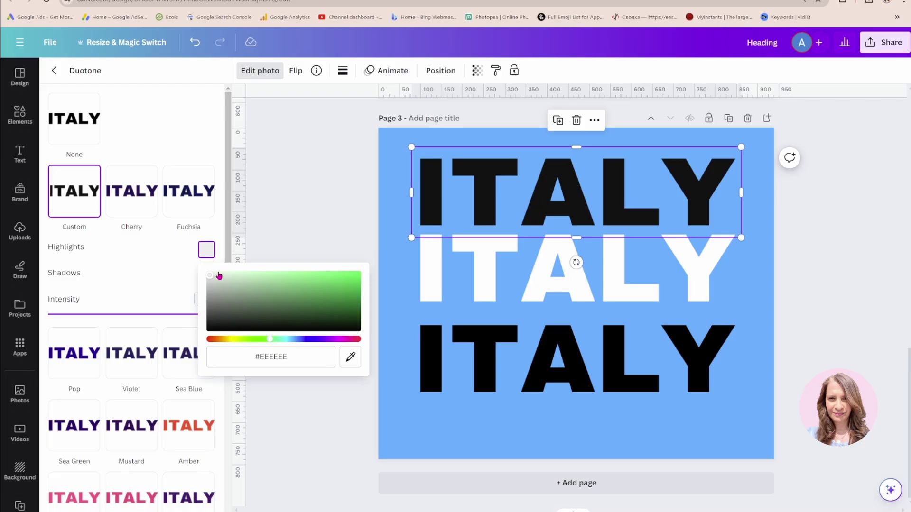
drag(210, 279, 357, 302)
click(301, 360)
drag(255, 357, 300, 363)
key(ctrl+c)
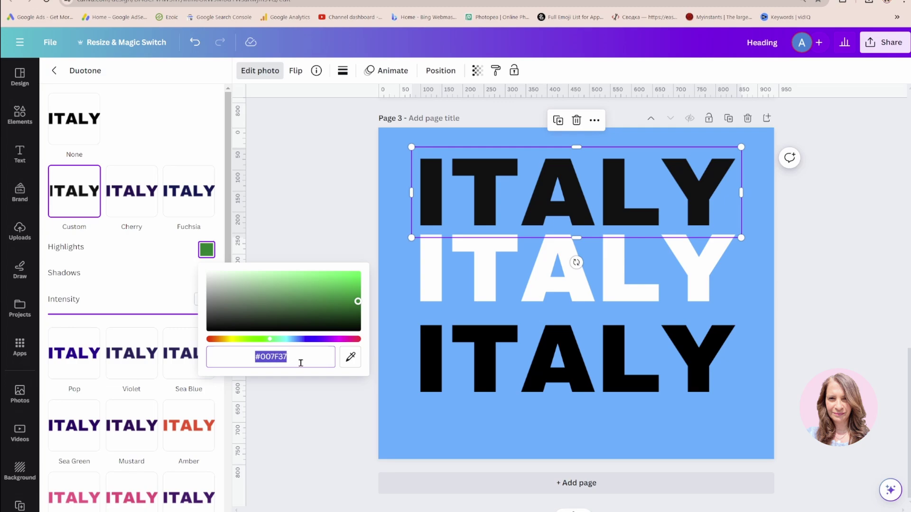
click(152, 280)
click(207, 281)
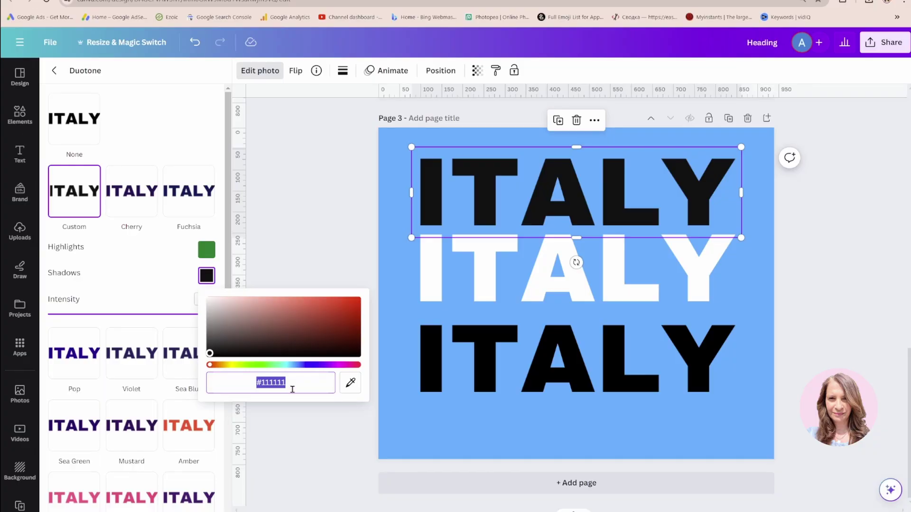
key(ctrl+v)
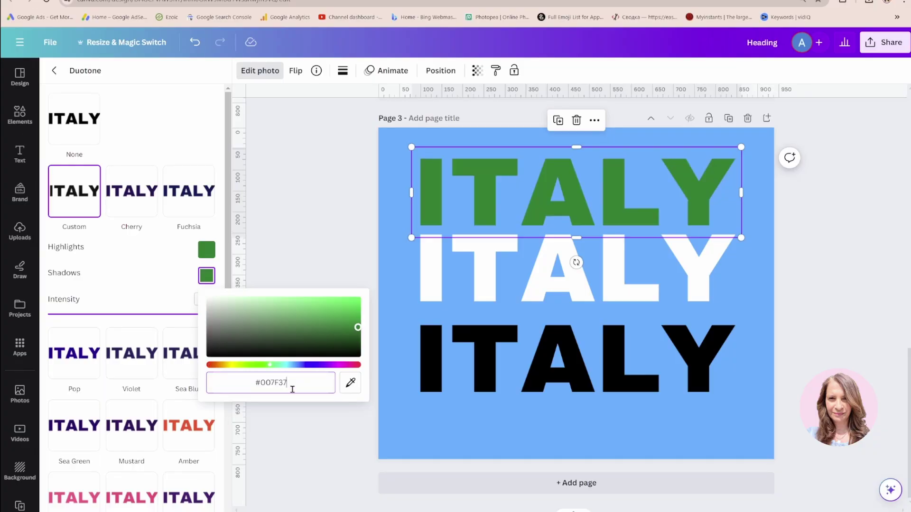
click(155, 279)
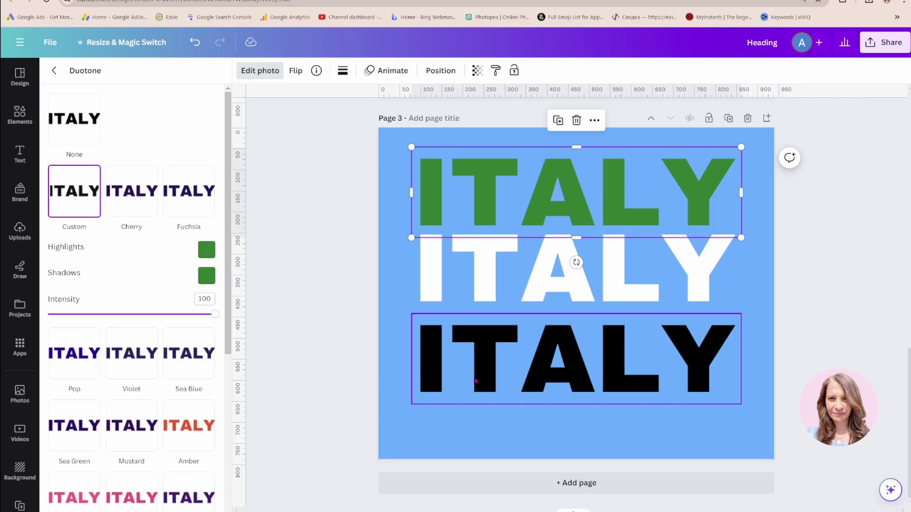
Turn the bottom ITALY row red with the Amber Duotone preset.
click(478, 377)
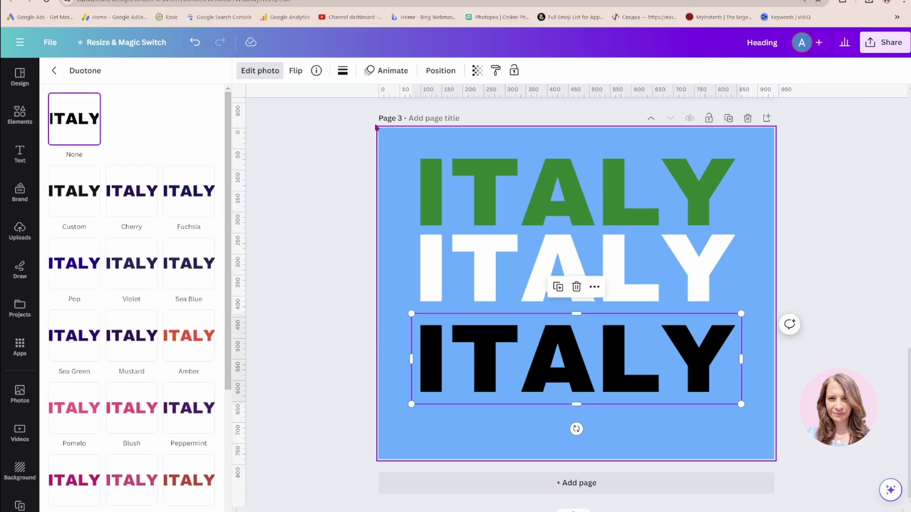
click(263, 74)
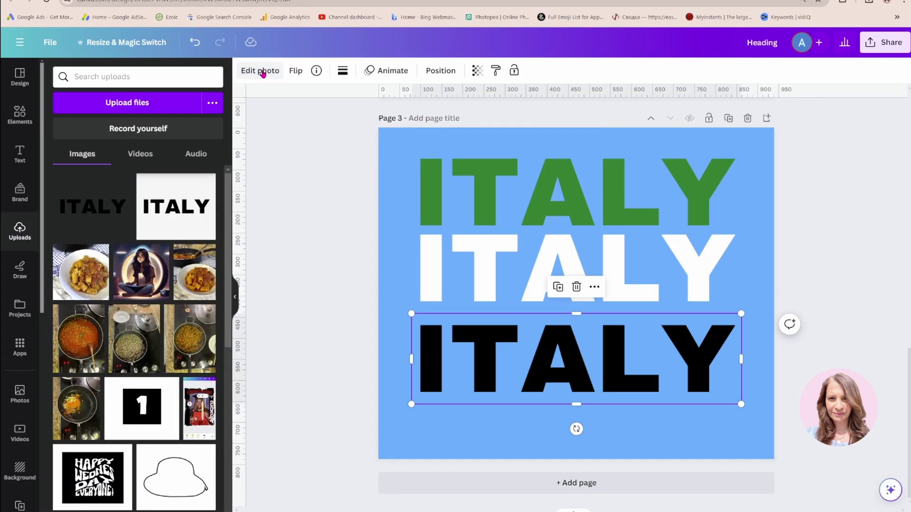
click(263, 73)
click(141, 408)
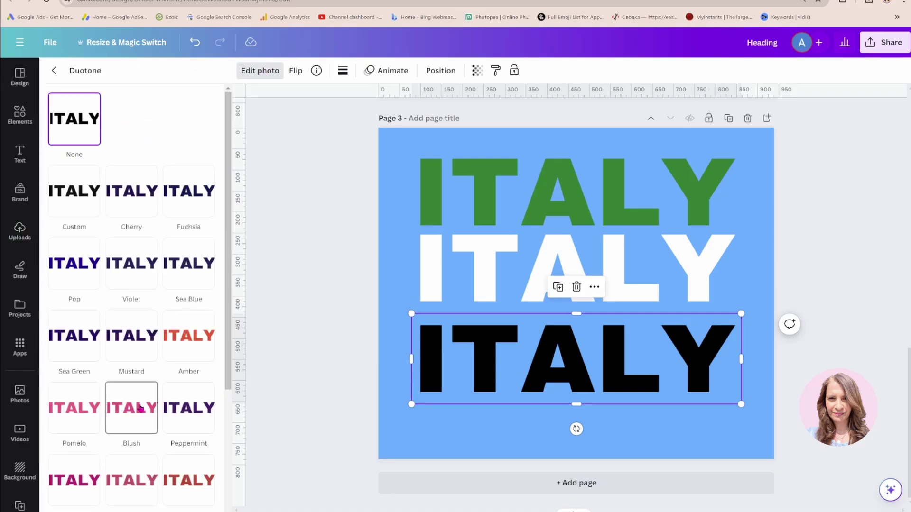
click(190, 340)
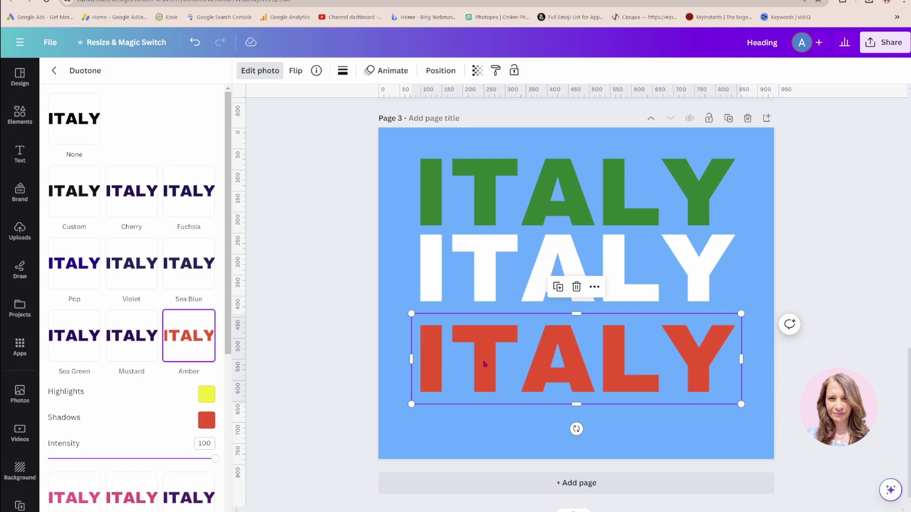
Look up the Italian flag in the browser for reference, then return to Canva.
mouse_move(689, 510)
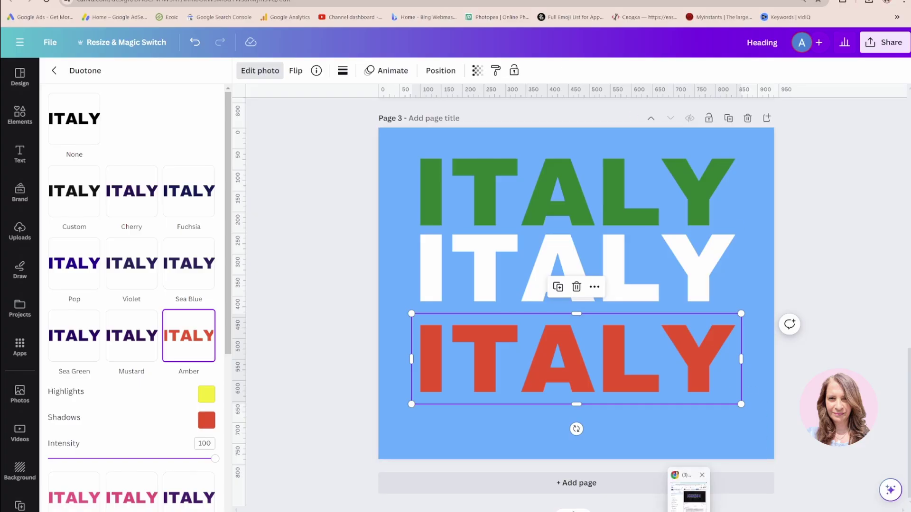
click(688, 510)
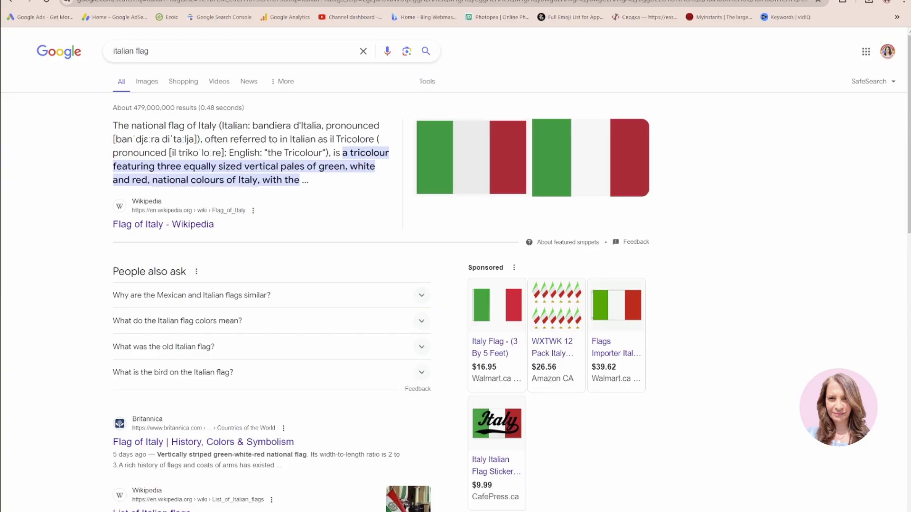
key(alt+Tab)
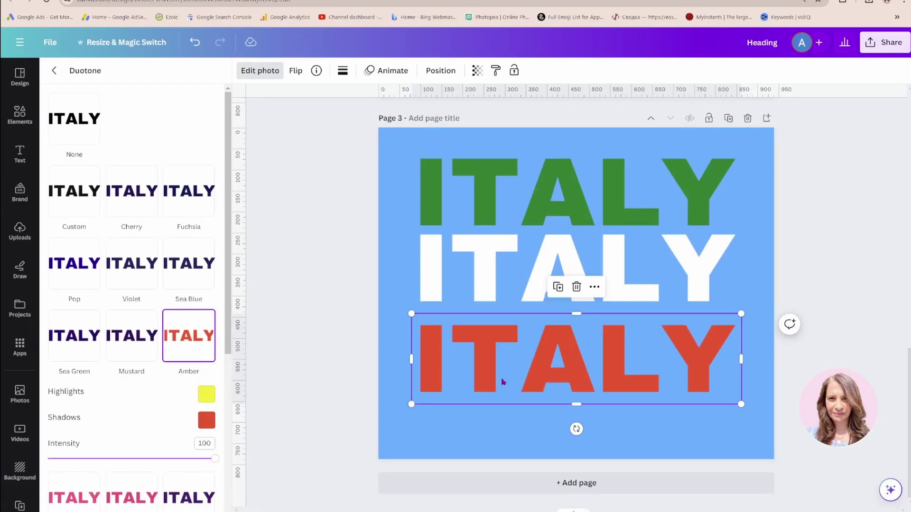
Place the white ITALY over the green one, crop it to a middle strip, and move the red ITALY onto them.
click(484, 271)
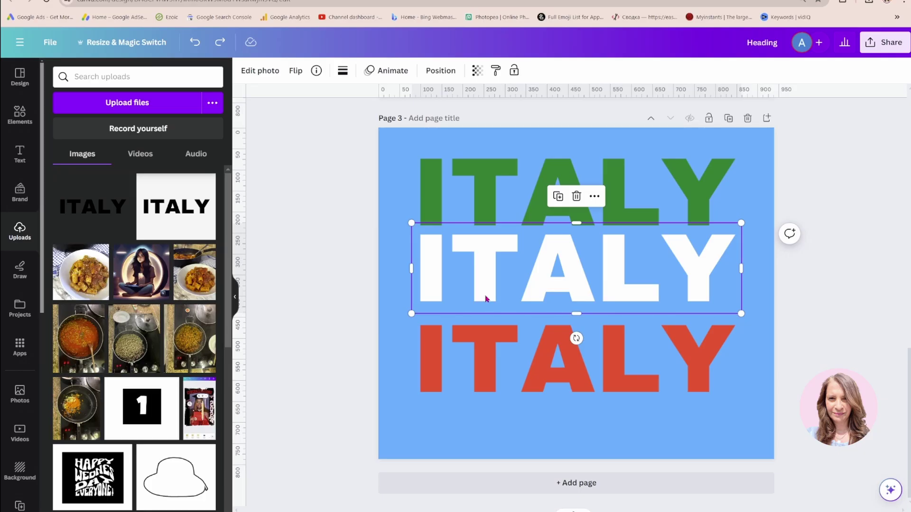
drag(485, 299, 484, 219)
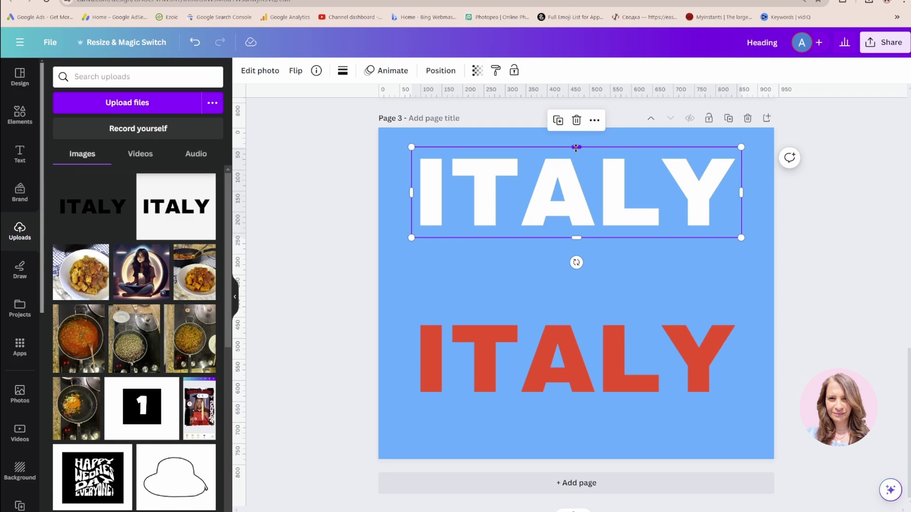
drag(576, 149, 579, 182)
drag(576, 237, 579, 200)
click(564, 377)
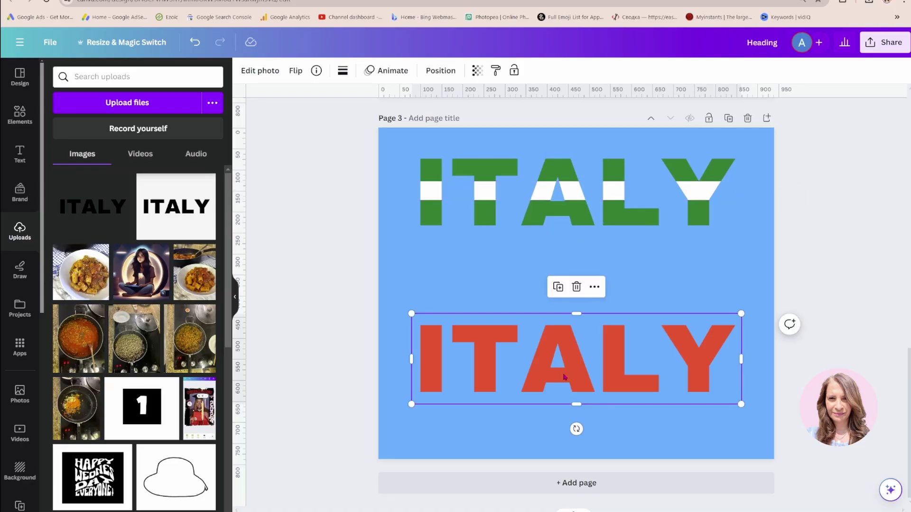
drag(565, 377, 561, 209)
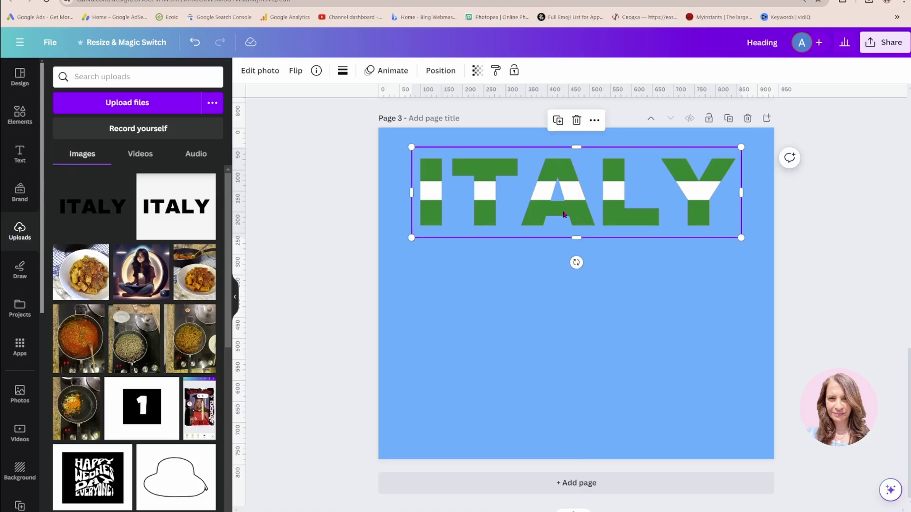
Bring the red ITALY layer to the top, crop it to the bottom stripe, and centre the word vertically.
click(441, 70)
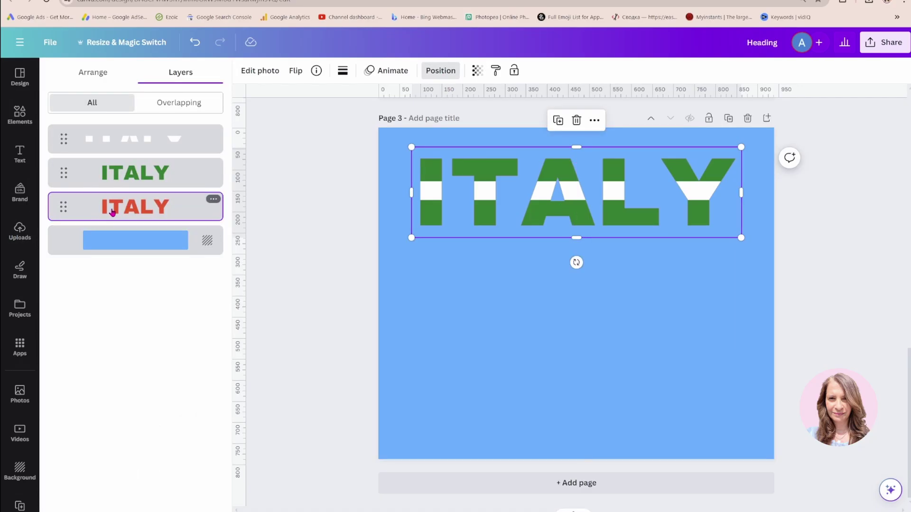
drag(112, 212, 112, 134)
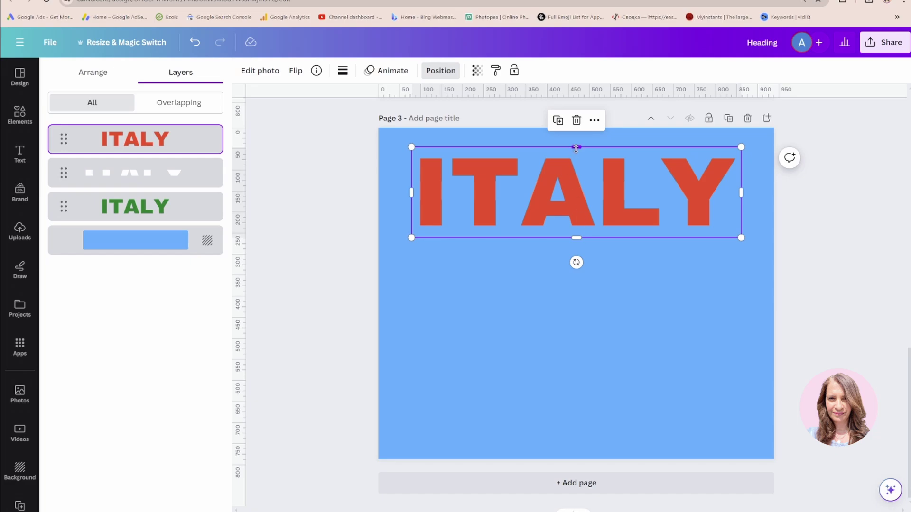
drag(576, 149, 578, 203)
click(512, 278)
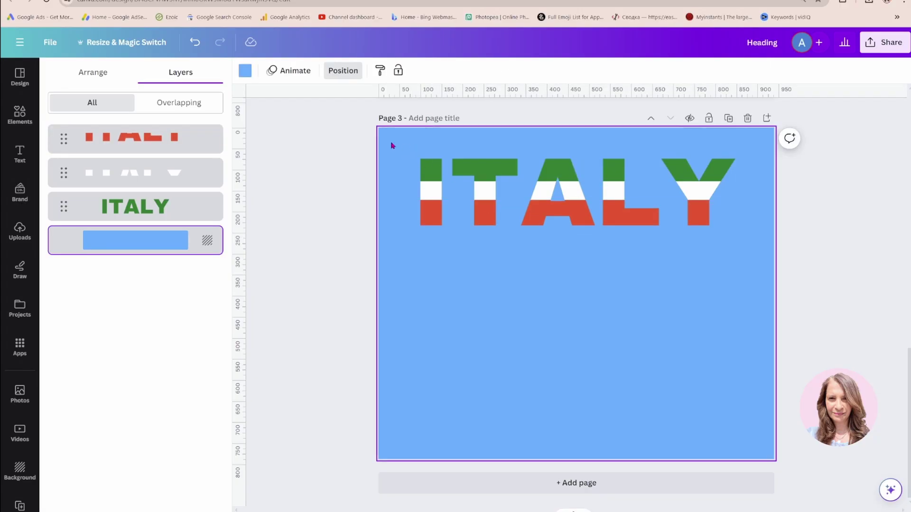
drag(392, 142, 769, 257)
drag(710, 190, 703, 276)
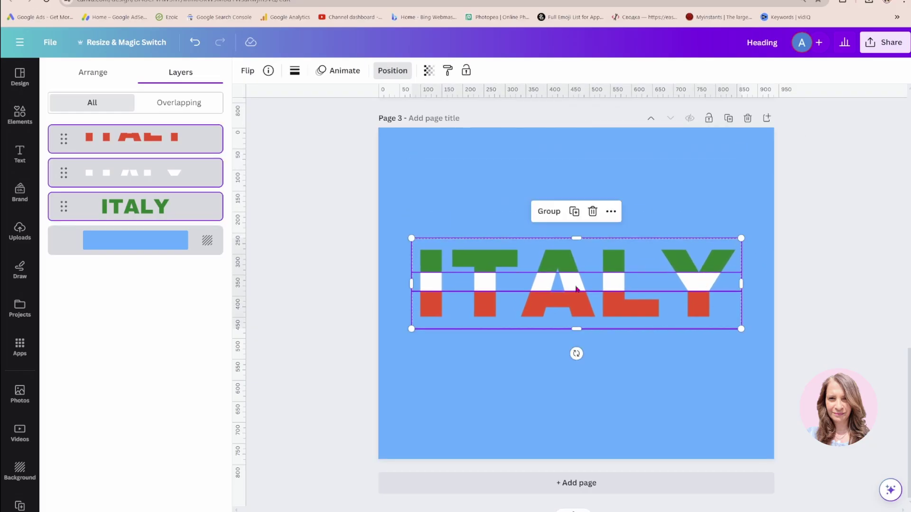
Deselect the striped ITALY and select the light blue page background.
click(641, 394)
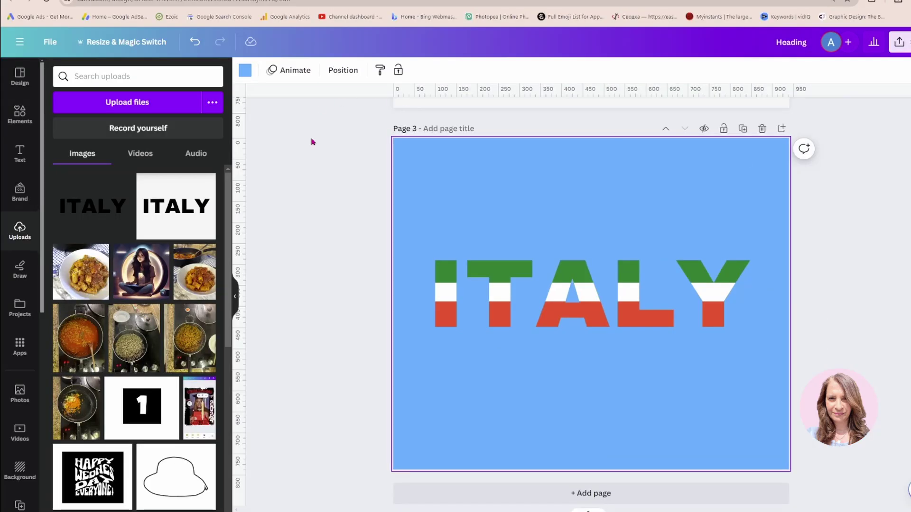
click(312, 142)
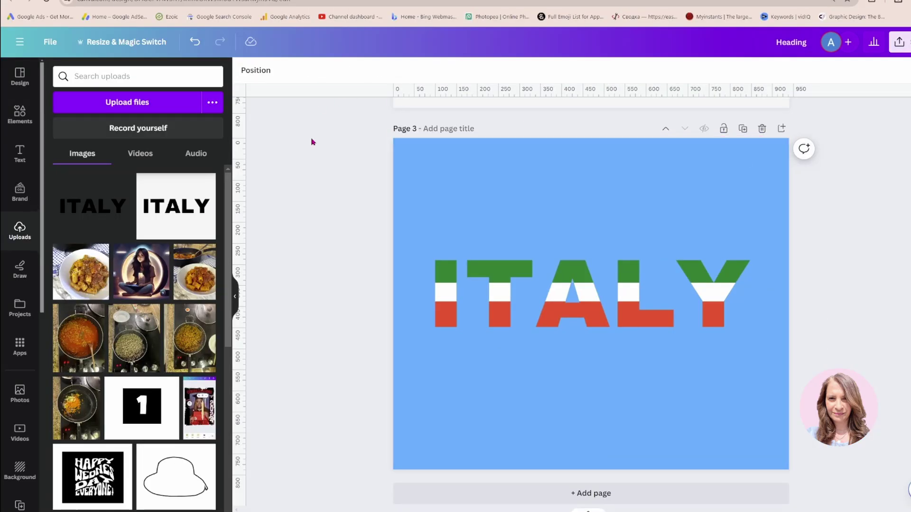
click(447, 210)
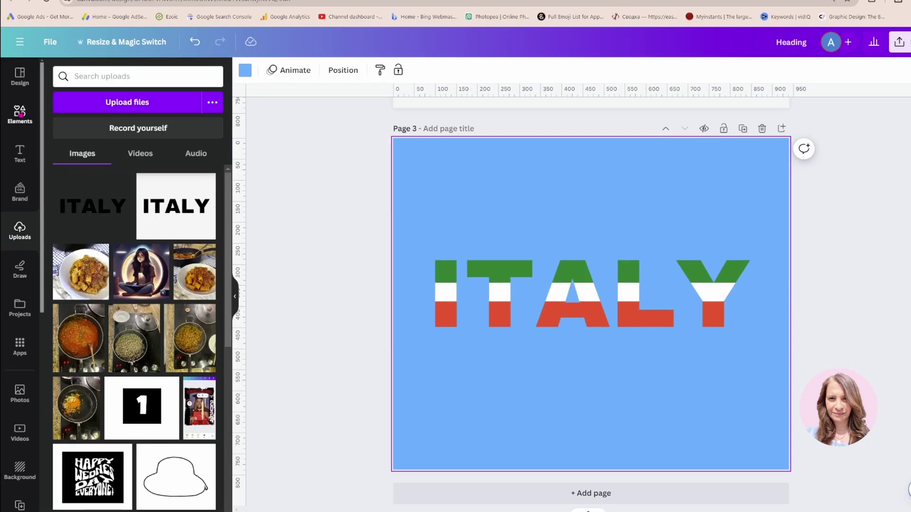
Add the first 'splatter' graphic over the letters IT and colour it light blue.
click(20, 113)
click(94, 75)
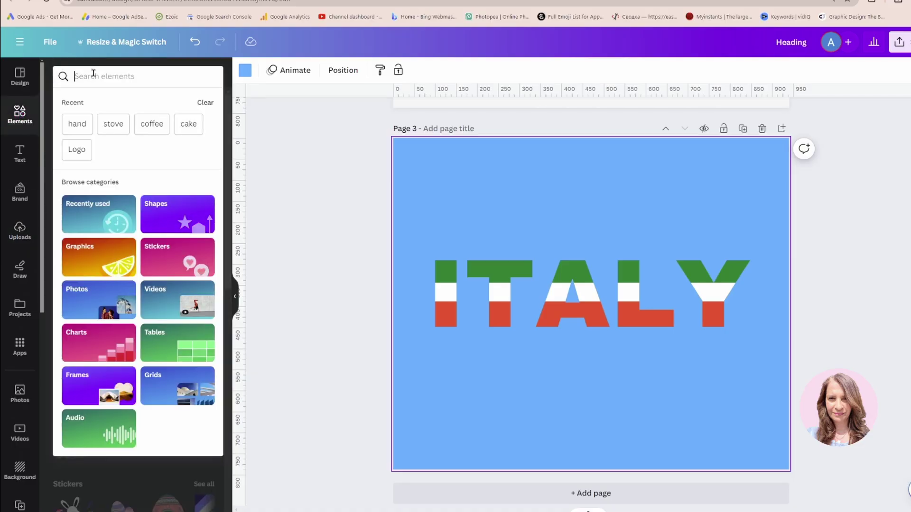
text(splatt)
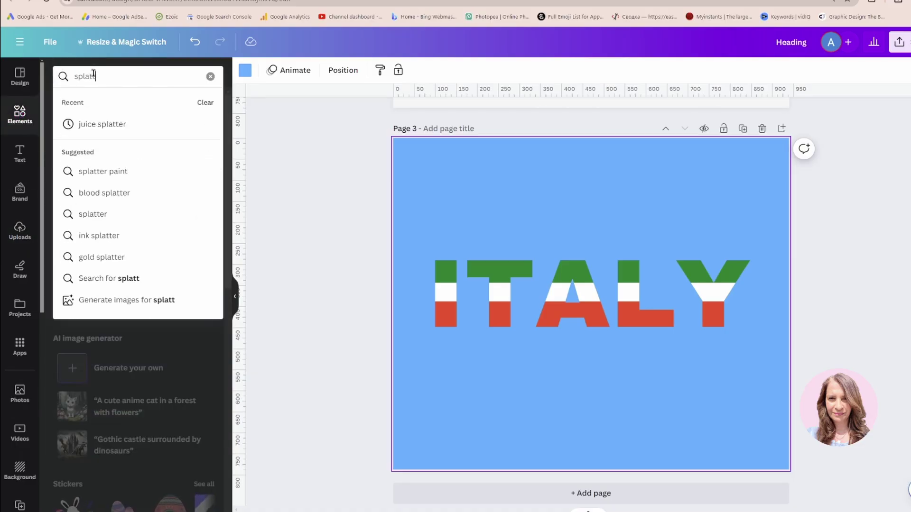
text(er)
key(Return)
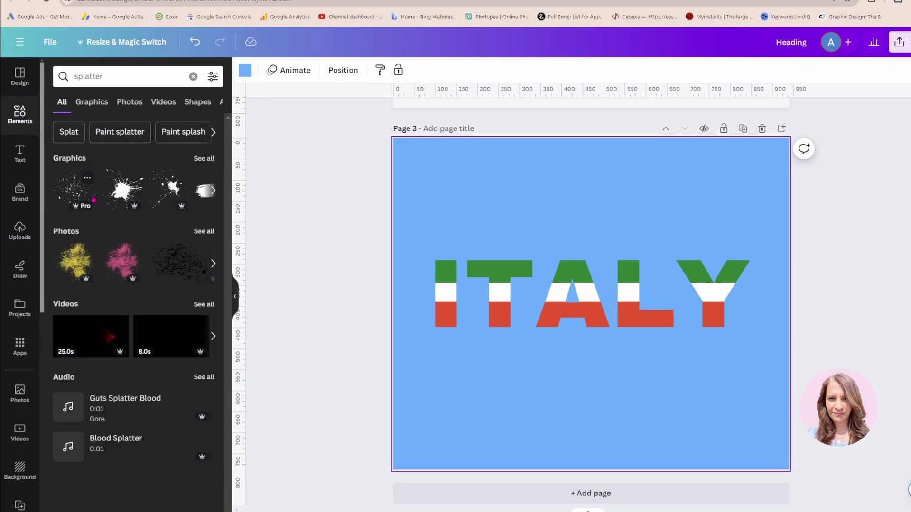
click(73, 190)
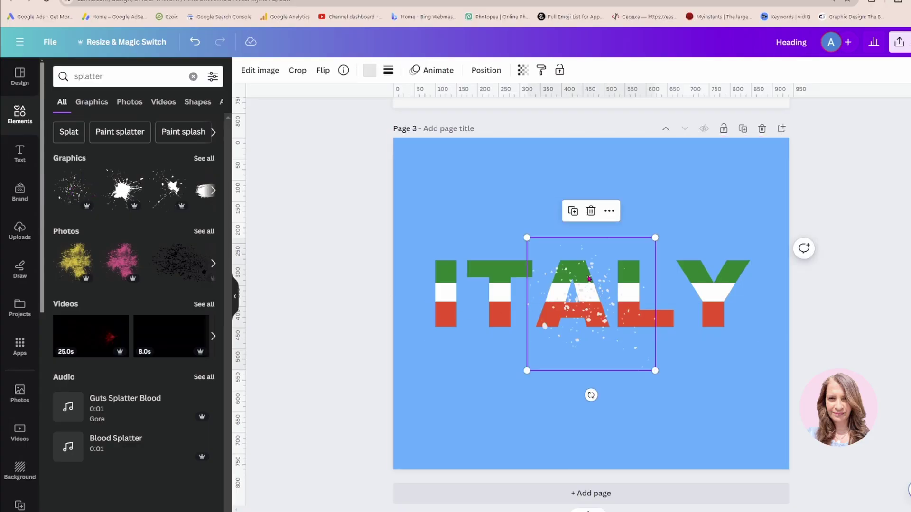
drag(611, 250, 505, 179)
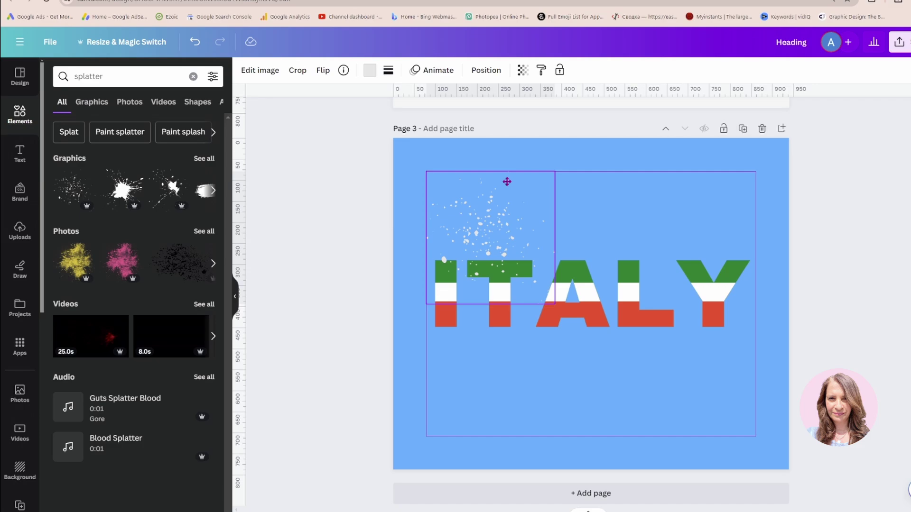
click(506, 182)
click(371, 73)
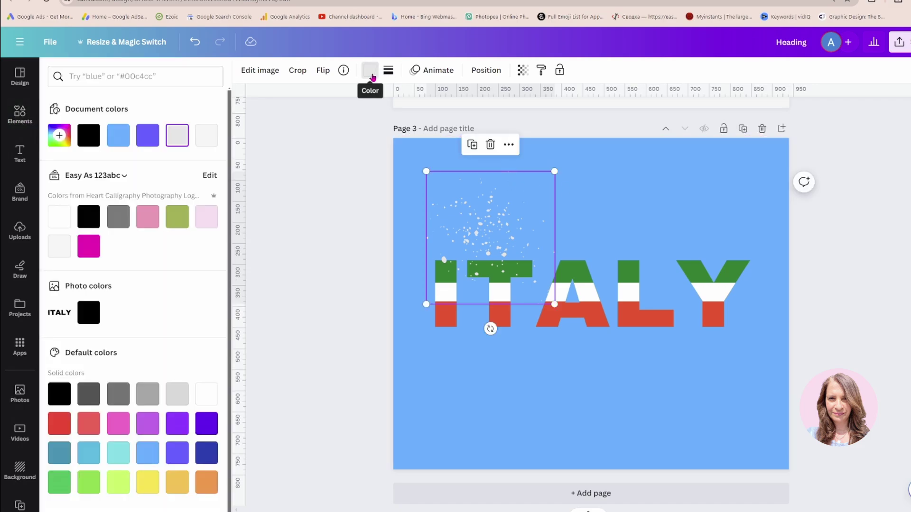
click(152, 456)
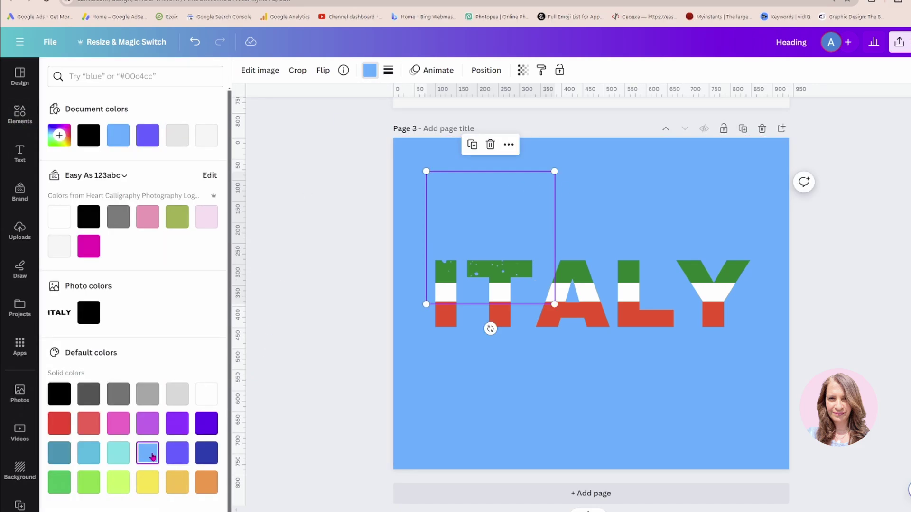
Duplicate the blue splatter and spread copies over the letters IT, A and LY.
click(472, 145)
drag(486, 240, 628, 221)
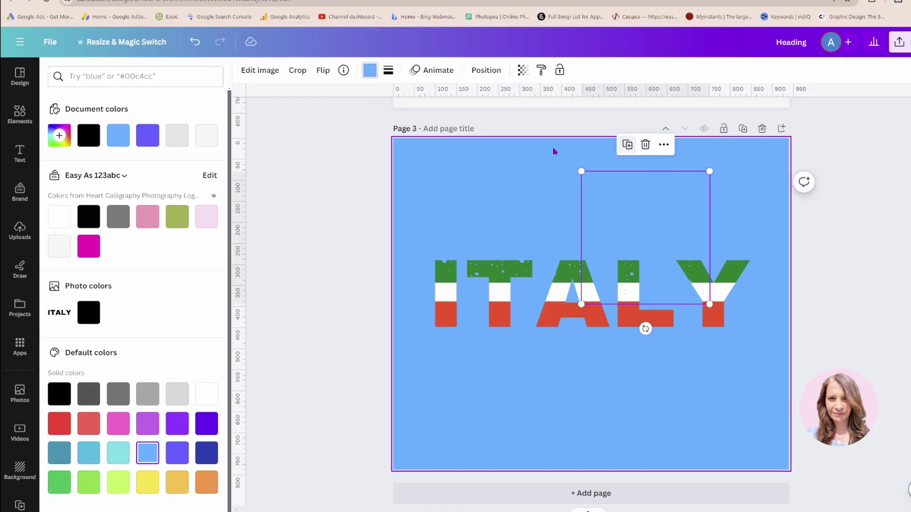
click(627, 145)
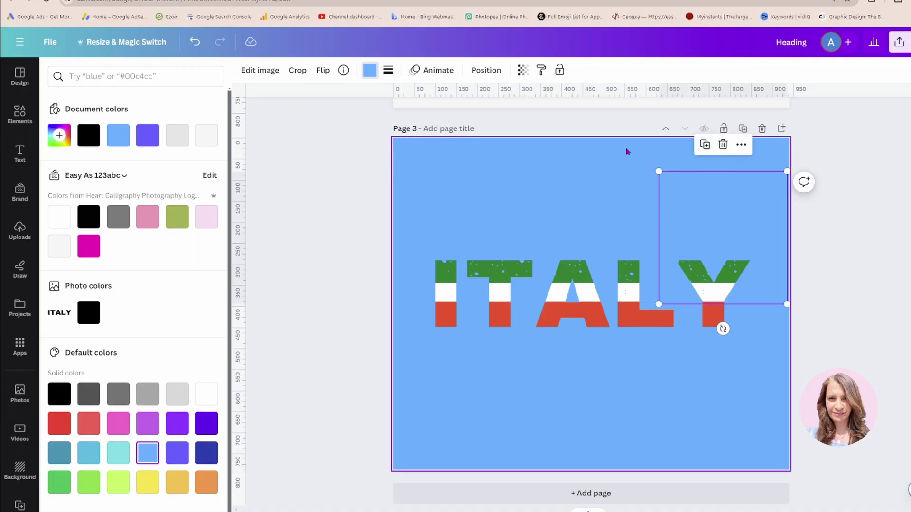
click(704, 144)
drag(769, 235, 653, 297)
click(705, 325)
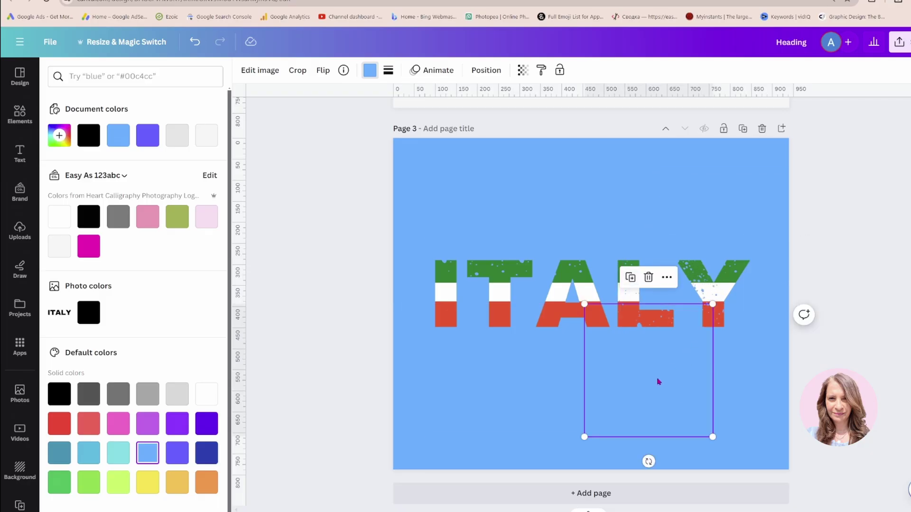
drag(656, 380, 586, 316)
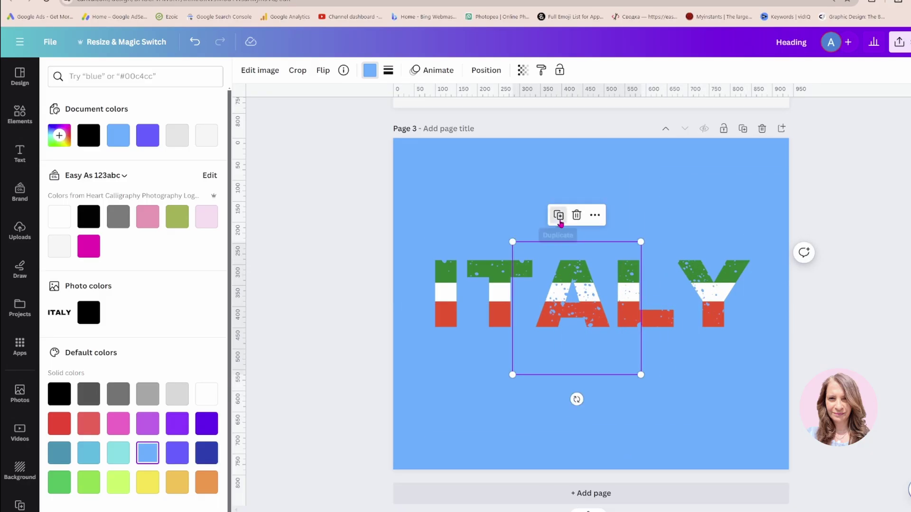
click(556, 213)
click(544, 416)
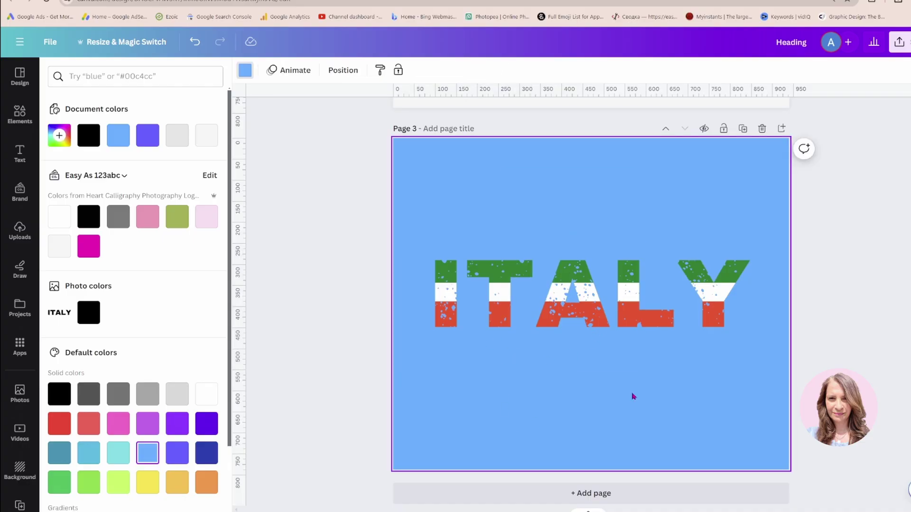